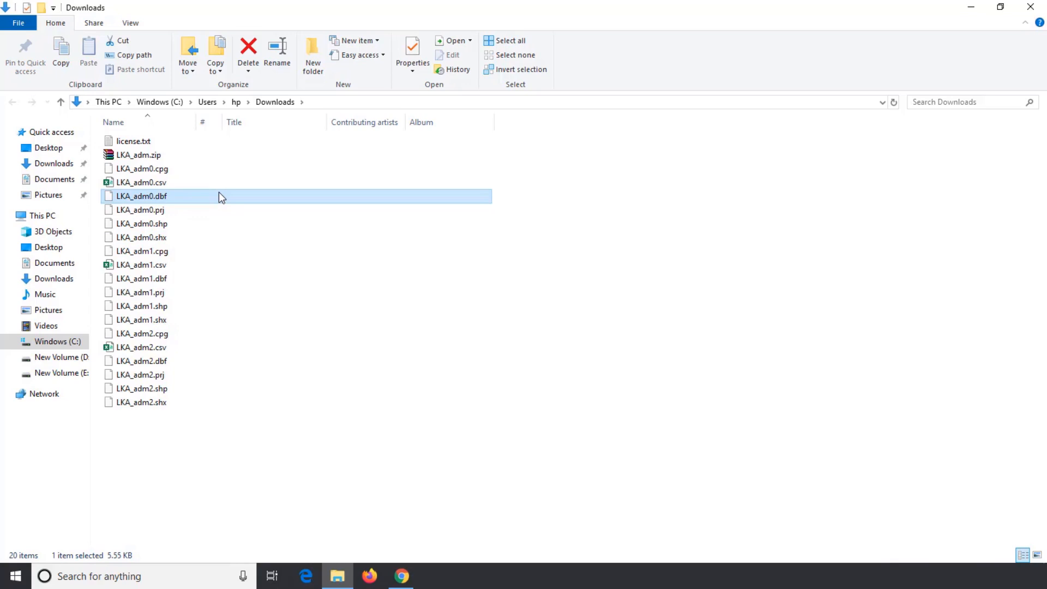
Look through the extracted LKA_adm files in the Downloads folder, read license.txt and close it.
click(209, 251)
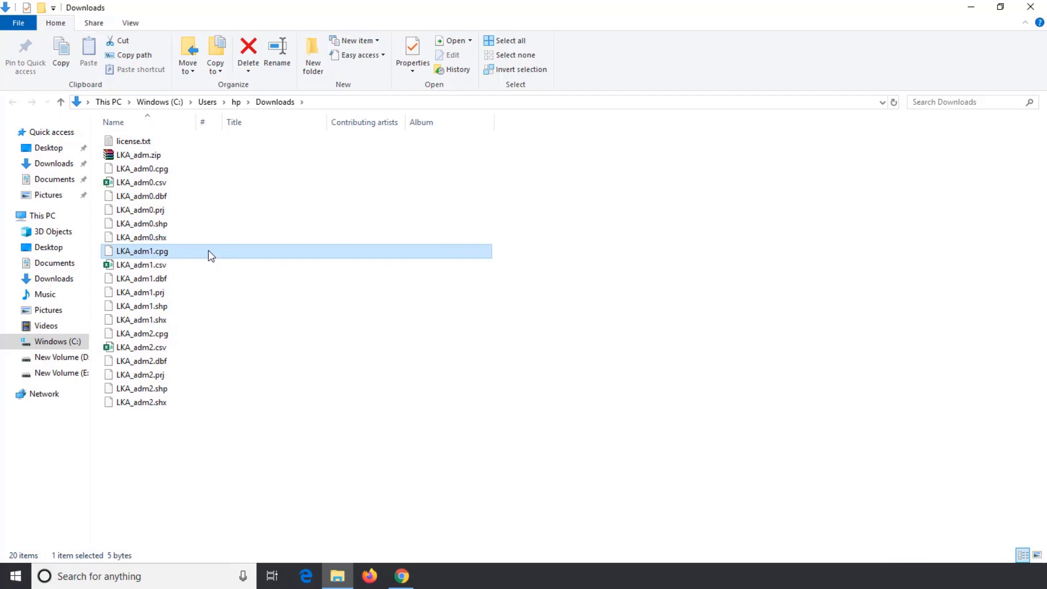
click(208, 213)
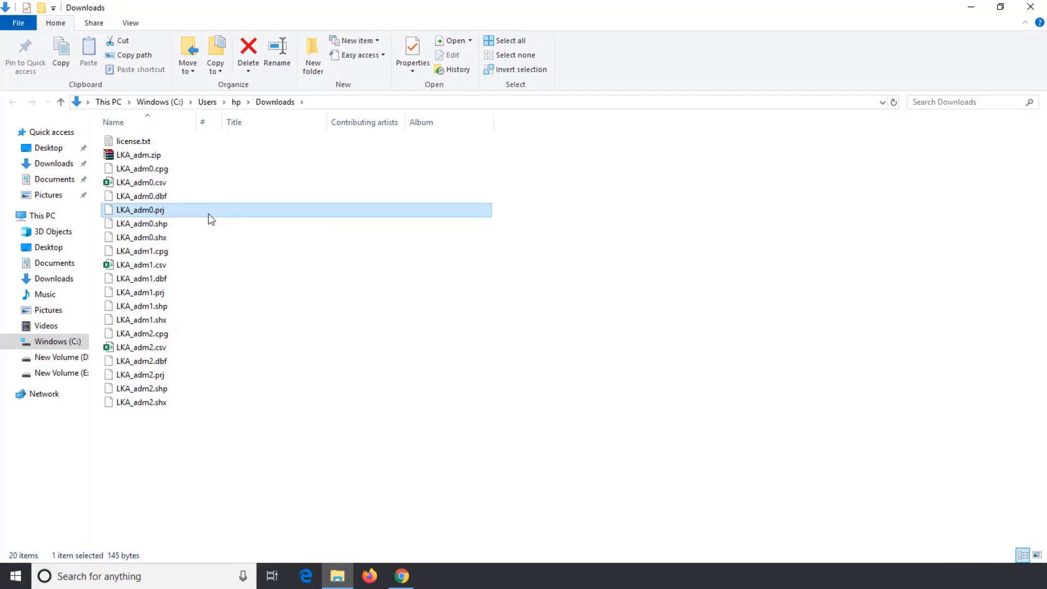
click(199, 267)
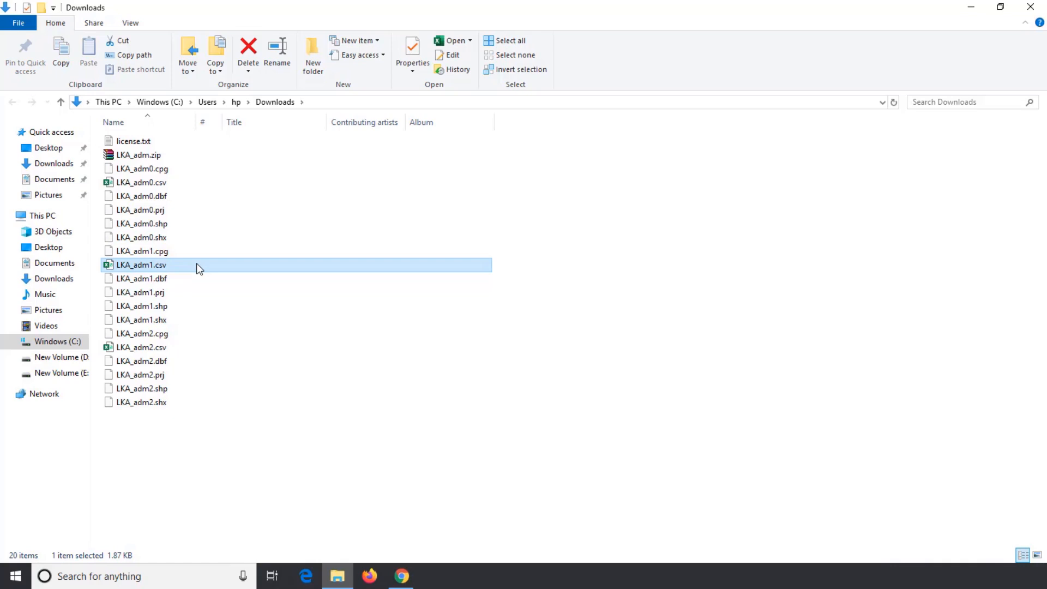
click(174, 142)
double_click(174, 142)
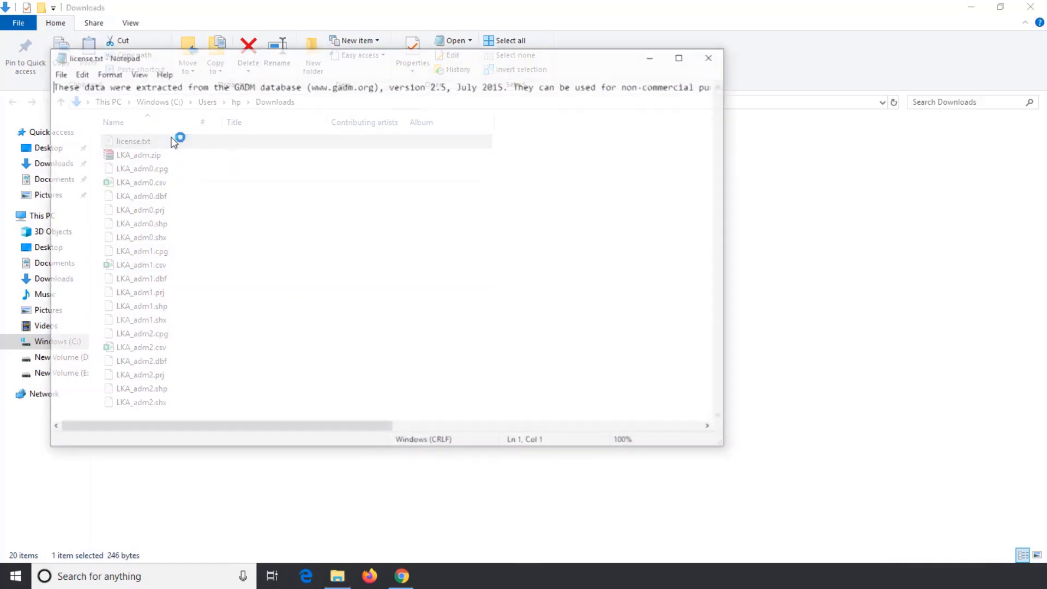
click(713, 61)
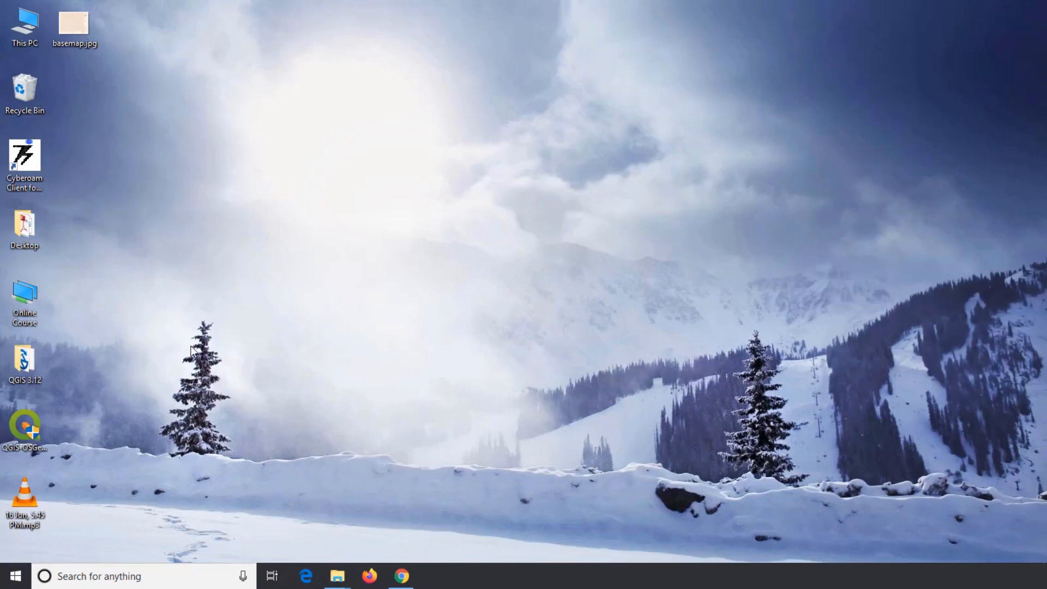
Open the QGIS 3.12 folder on the desktop and launch QGIS Desktop 3.12.3.
double_click(23, 364)
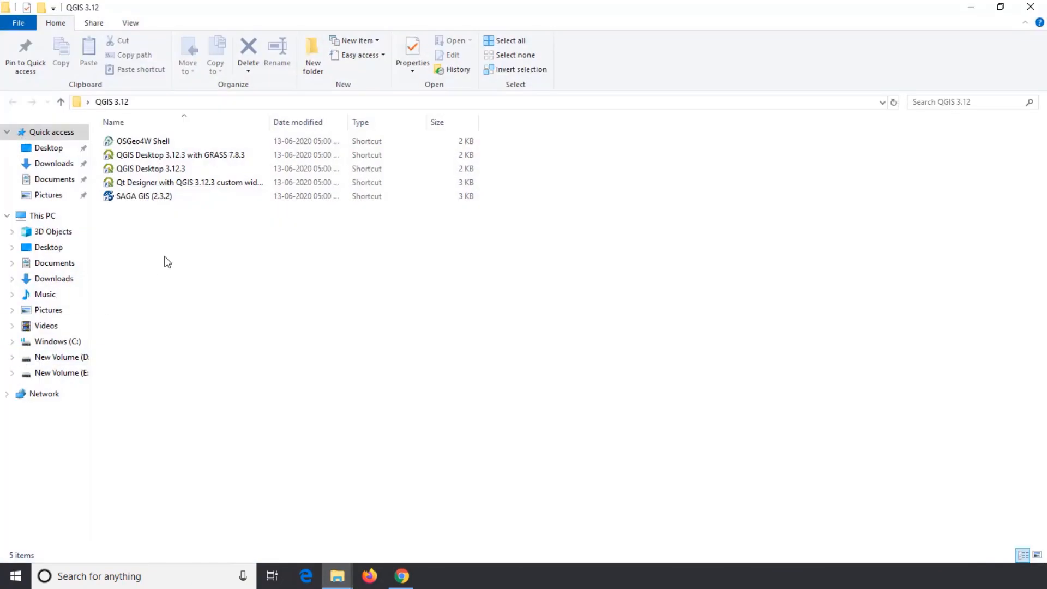
click(180, 169)
right_click(180, 171)
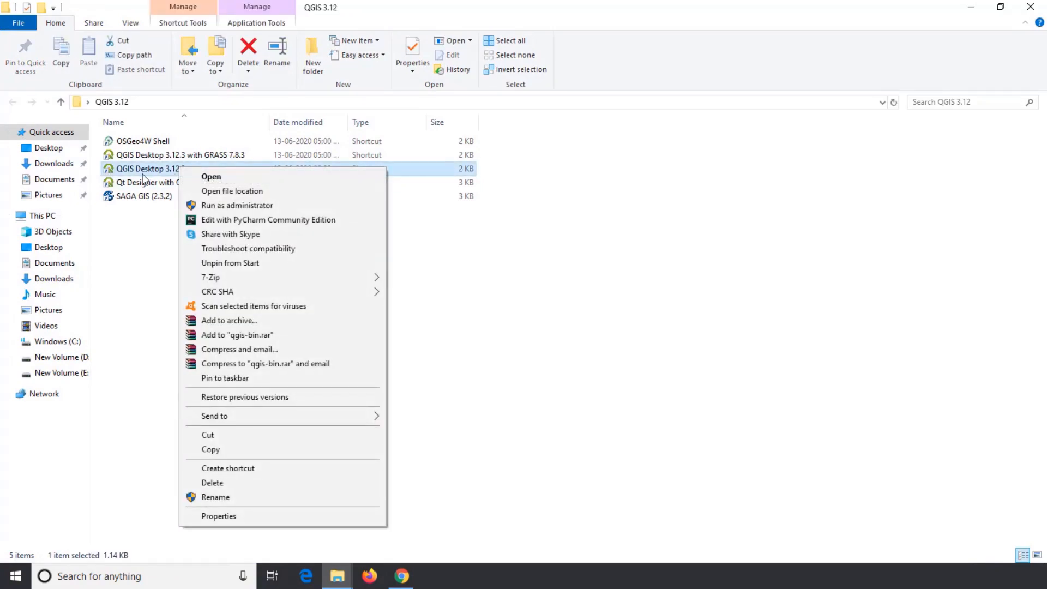
click(137, 226)
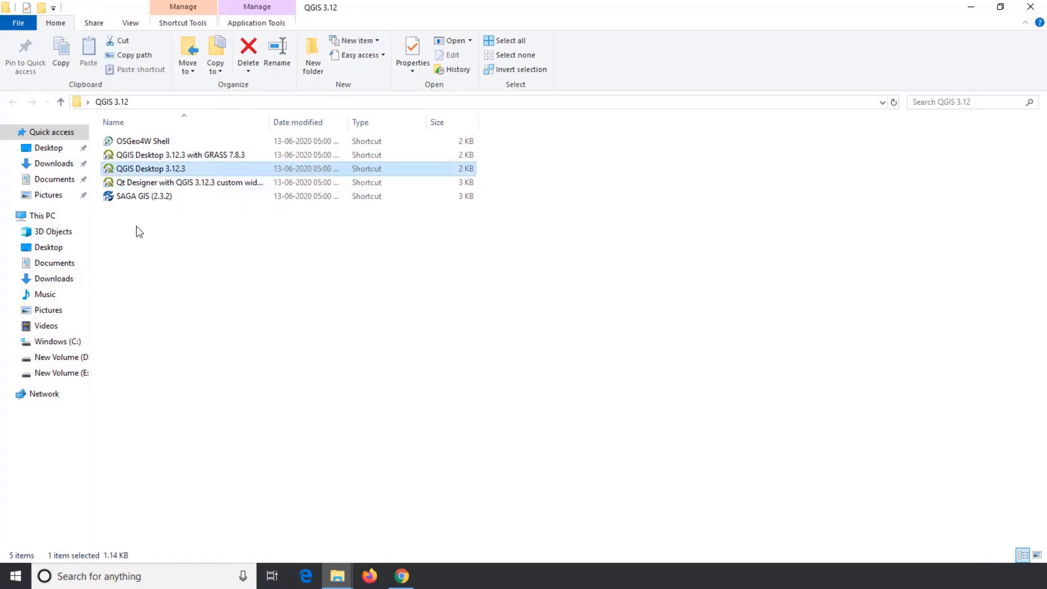
double_click(178, 170)
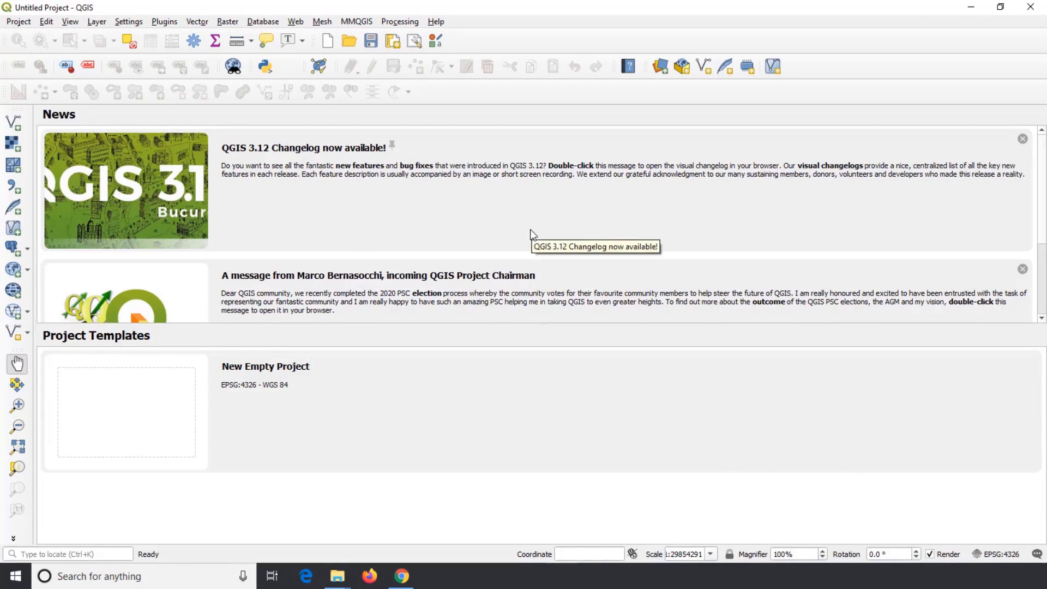
Dismiss all the news messages on the start page.
click(1023, 139)
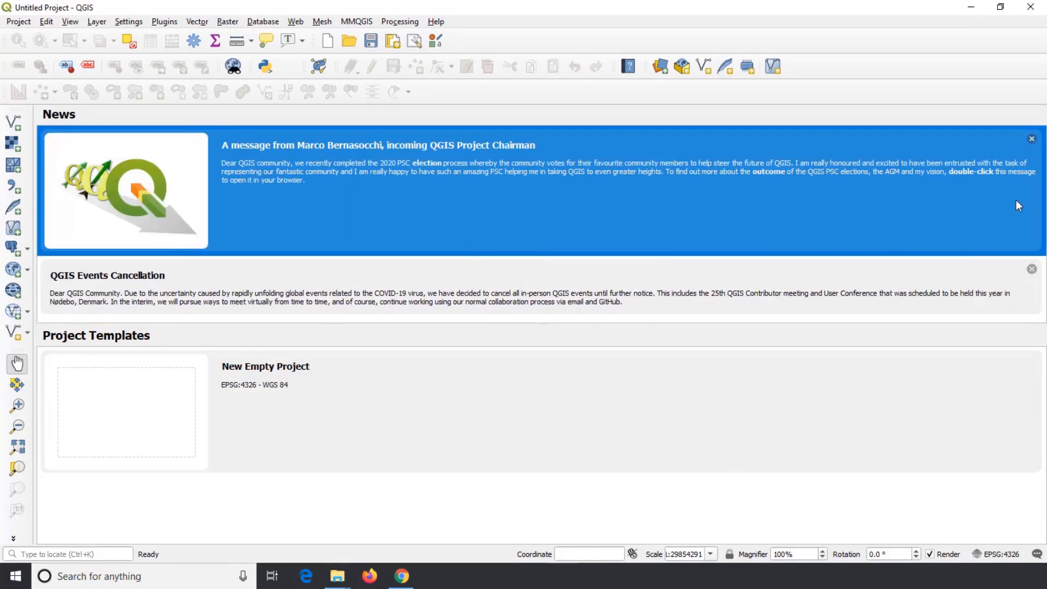
click(1032, 139)
click(1032, 143)
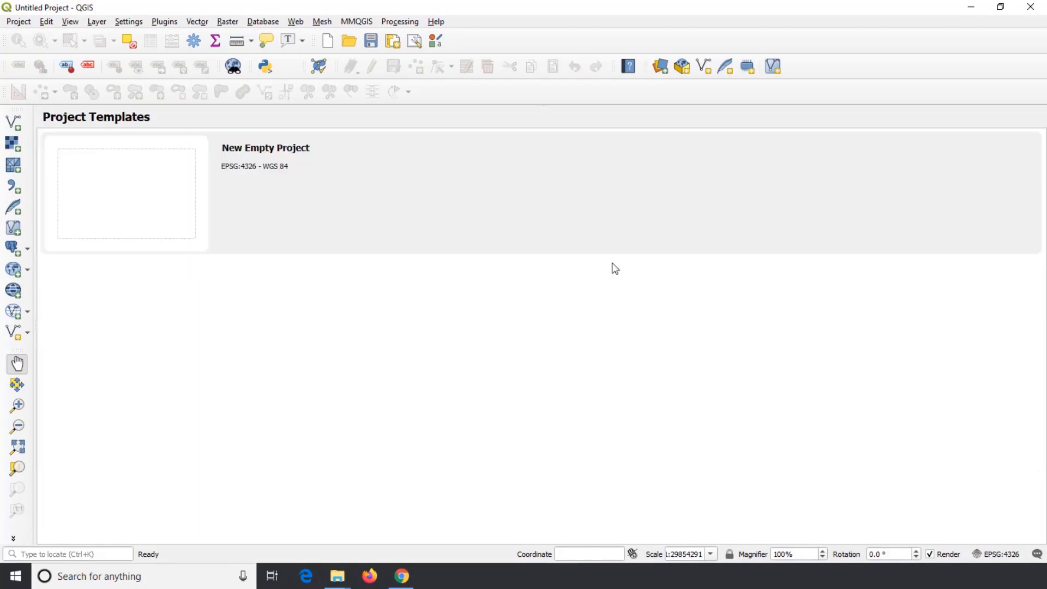
Create a new project and show the Layers panel.
click(20, 23)
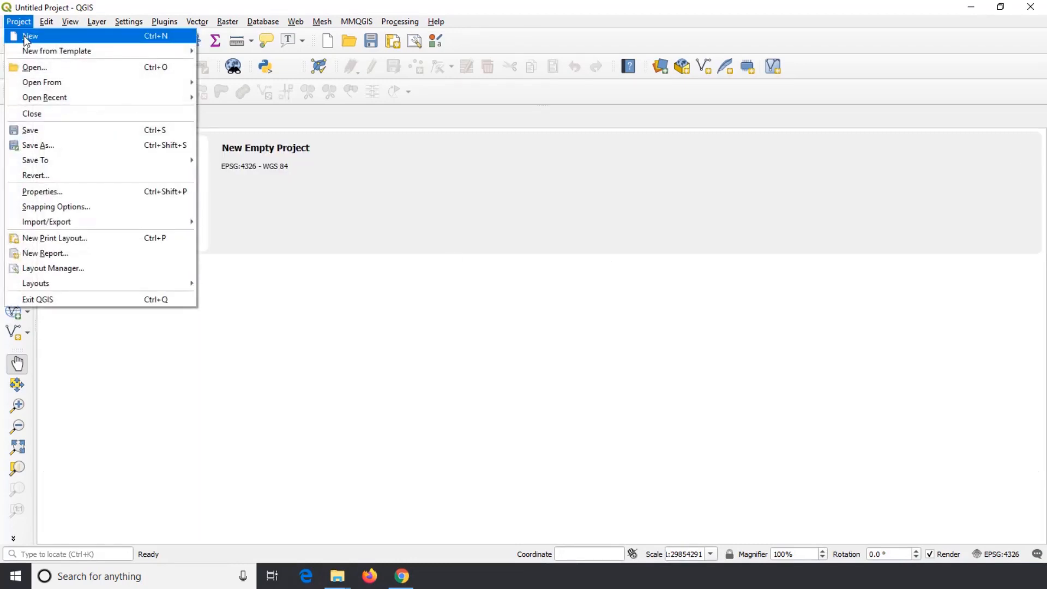
click(26, 38)
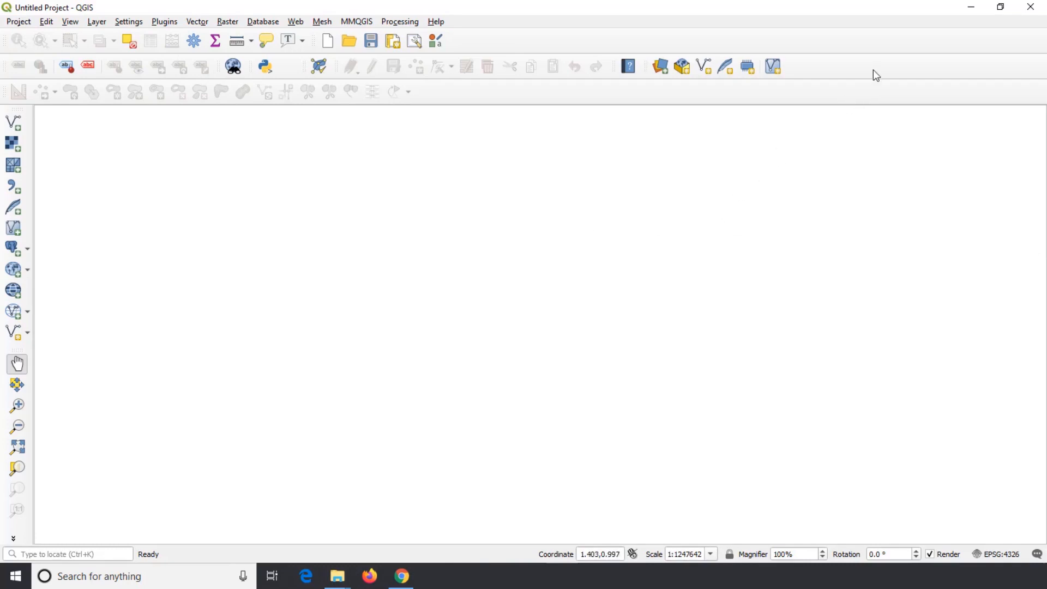
right_click(879, 46)
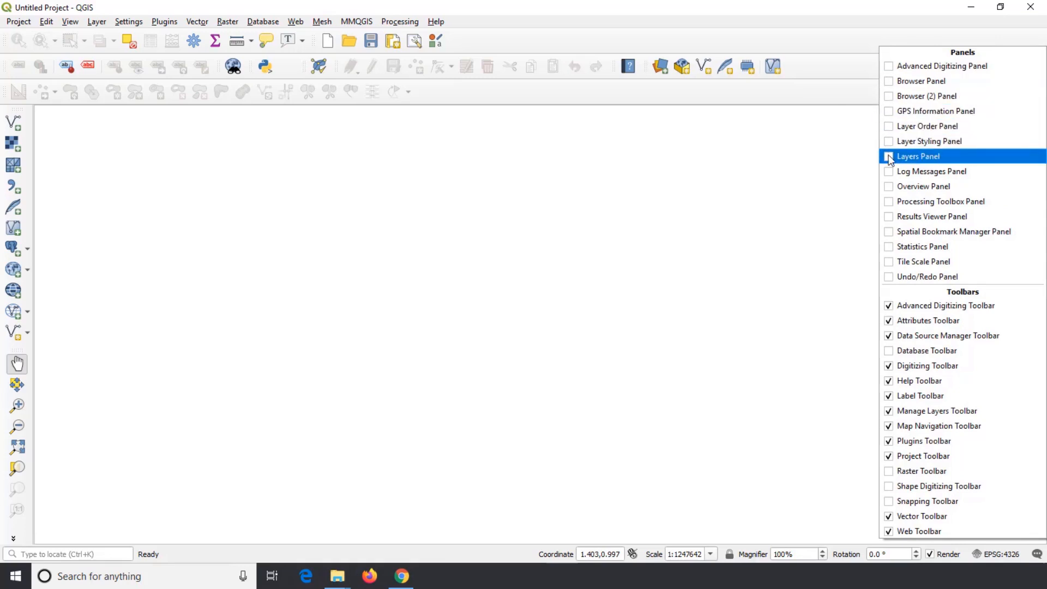
click(919, 157)
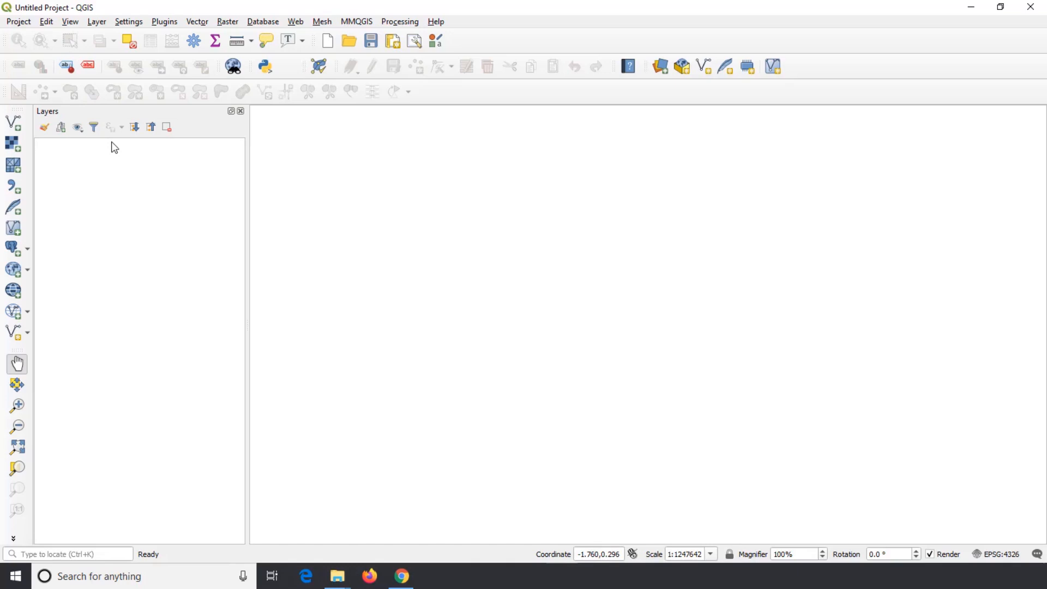
Add basemap.jpg from the Desktop folder as a raster layer and close the data source dialog.
click(96, 22)
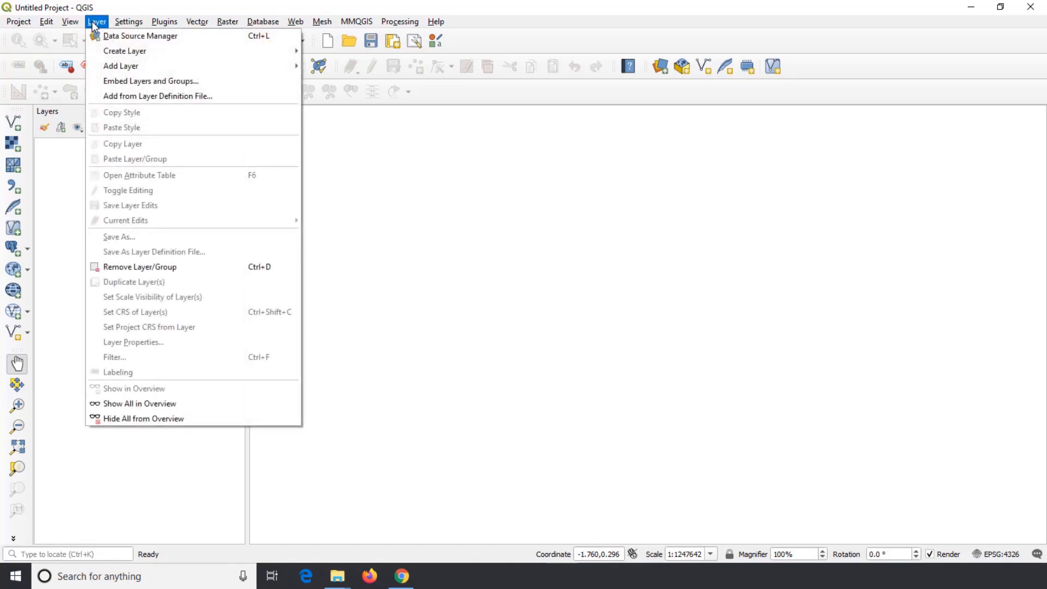
mouse_move(108, 65)
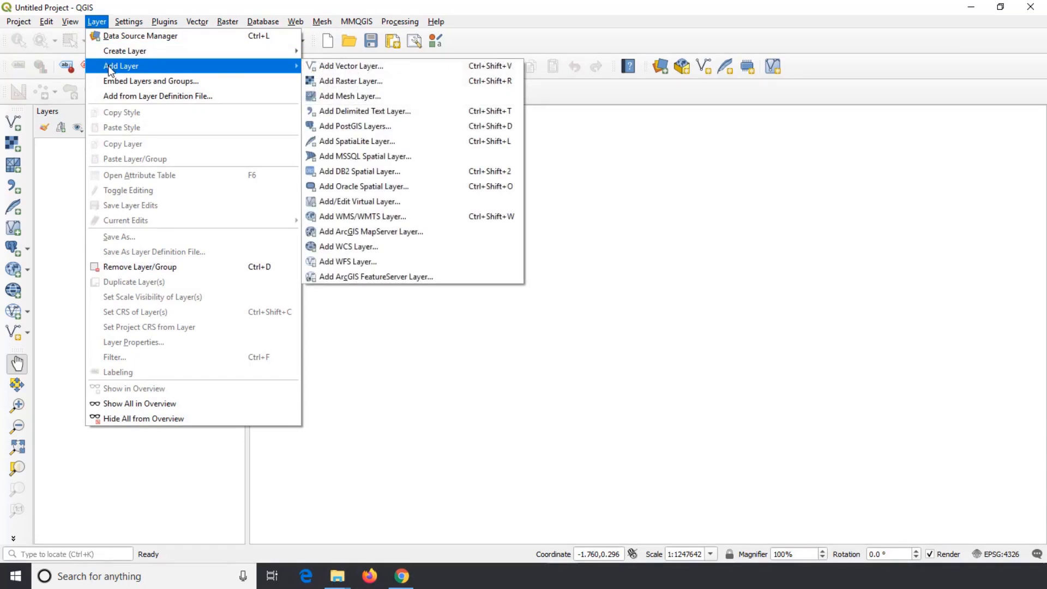
click(495, 89)
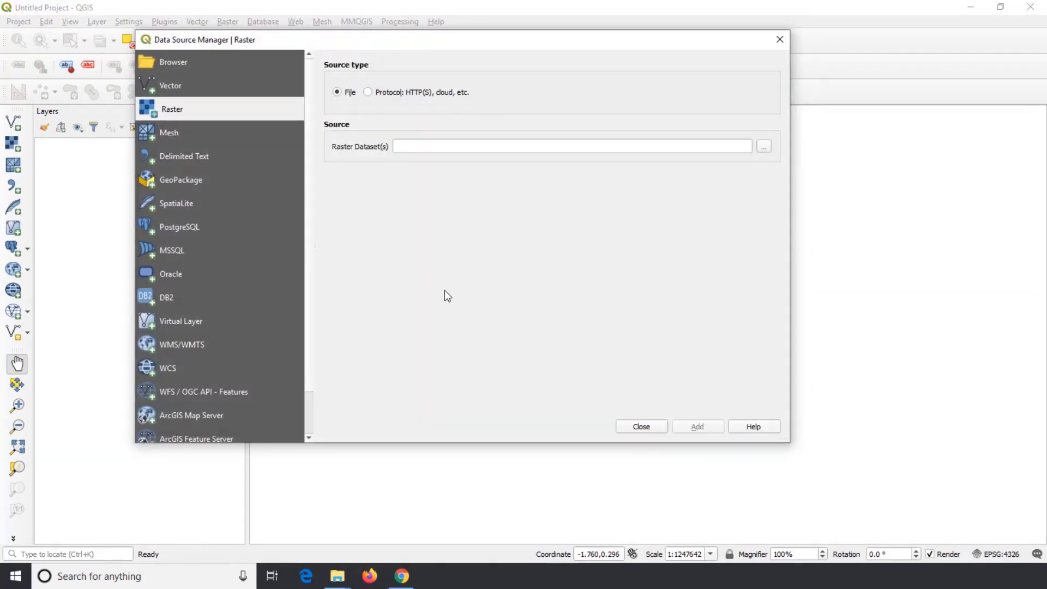
click(764, 146)
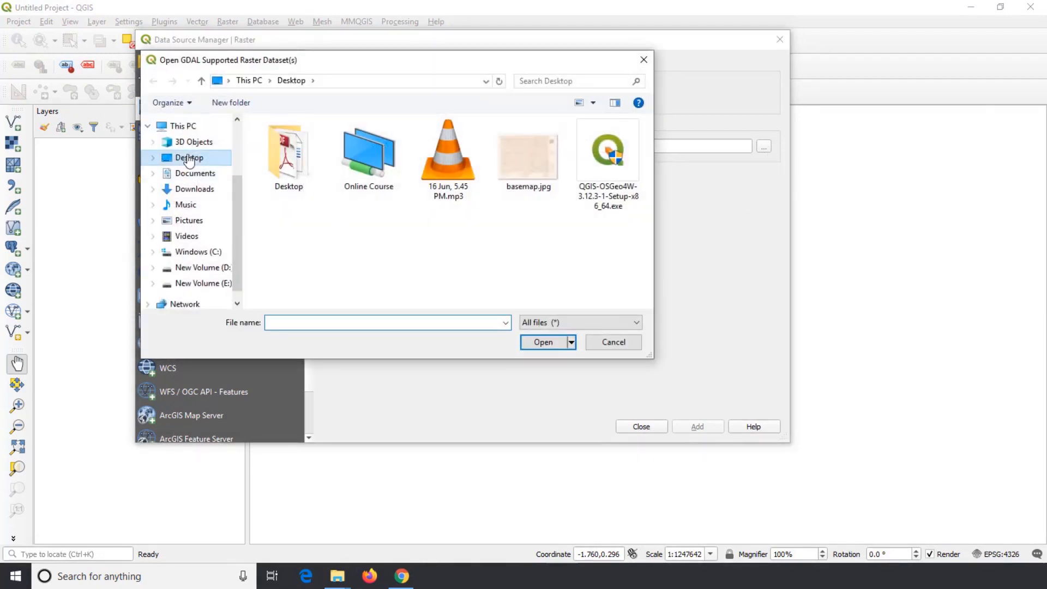
click(190, 159)
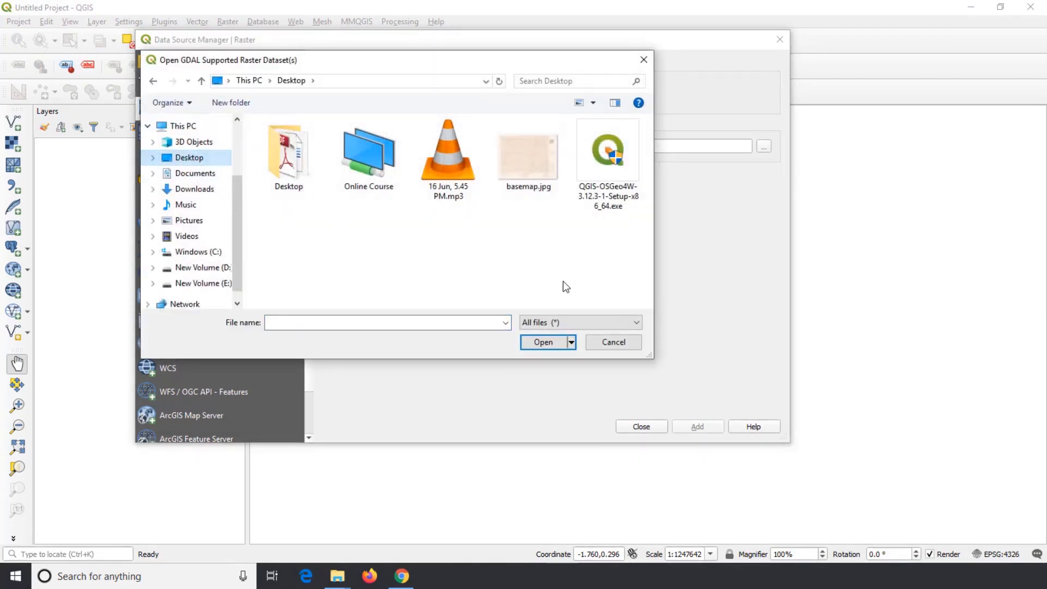
click(536, 166)
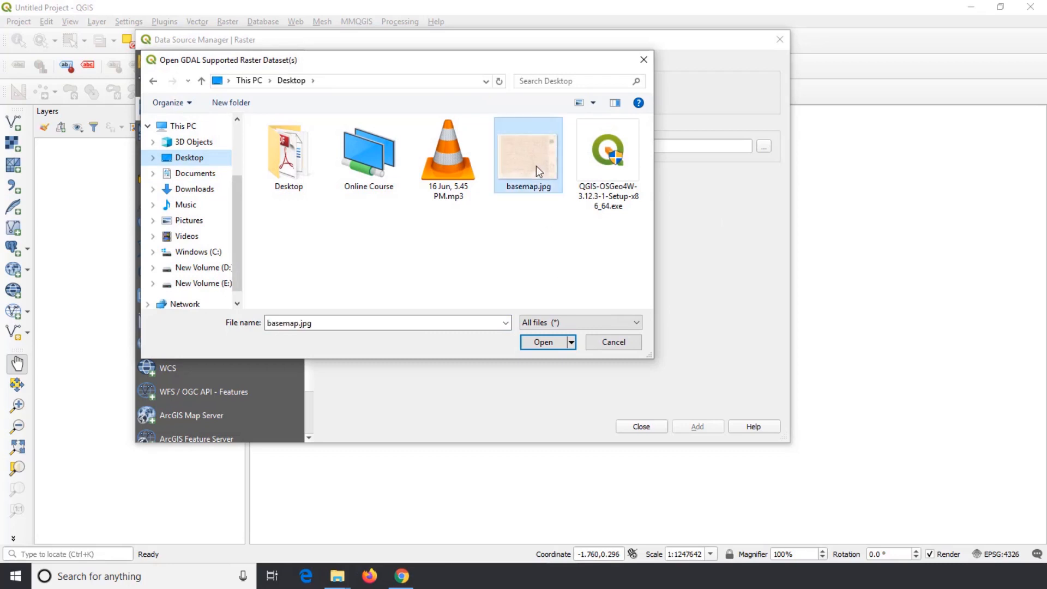
click(544, 344)
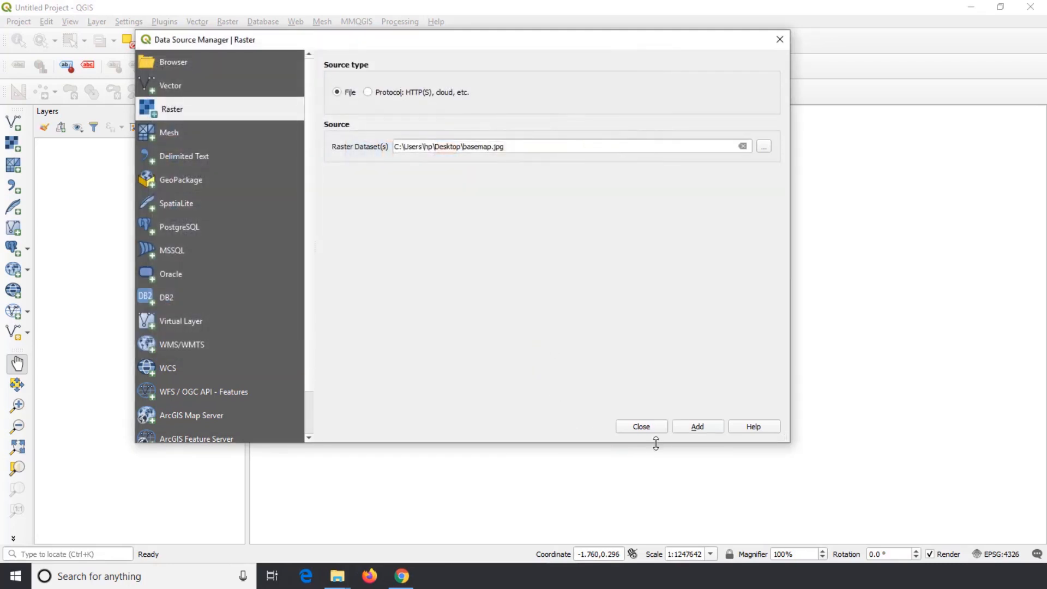
click(707, 428)
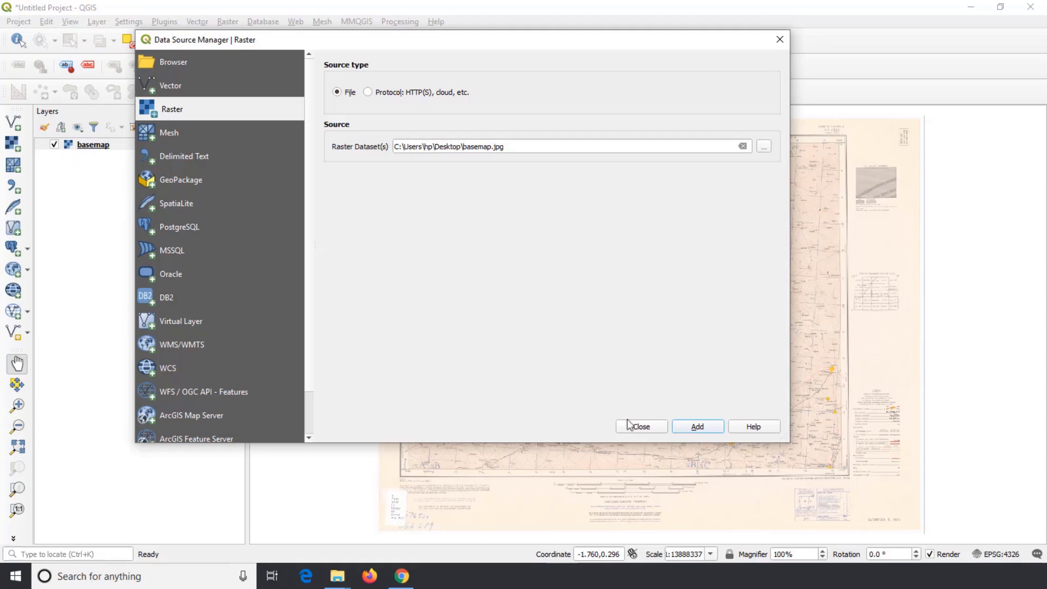
click(641, 429)
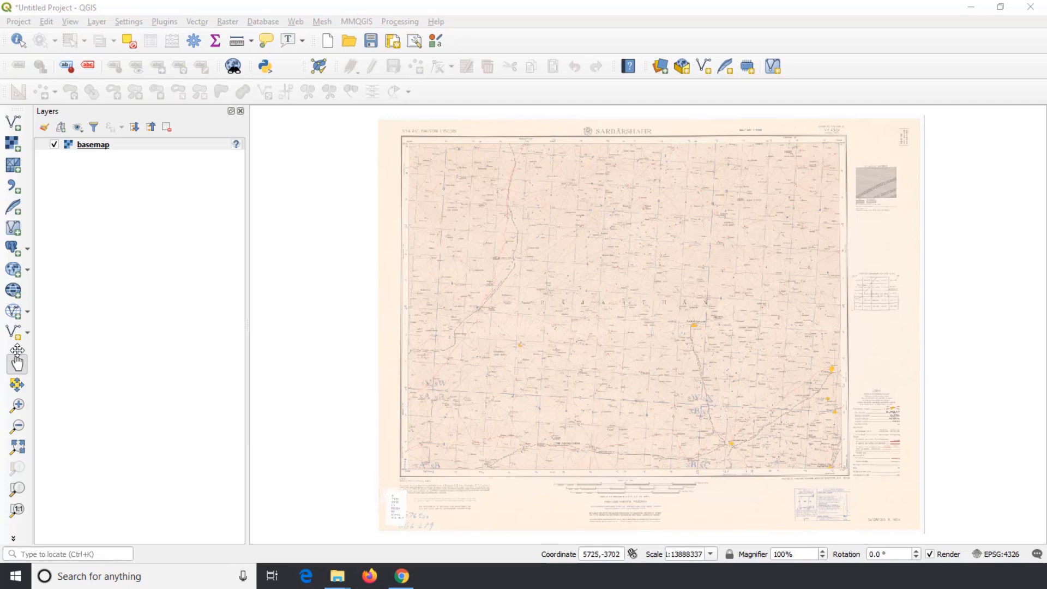
Move the map navigation toolbar up beside the advanced digitizing toolbar.
drag(16, 350, 425, 93)
Zoom in on the northwest part of the basemap and pan eastward along its northern edge.
click(478, 92)
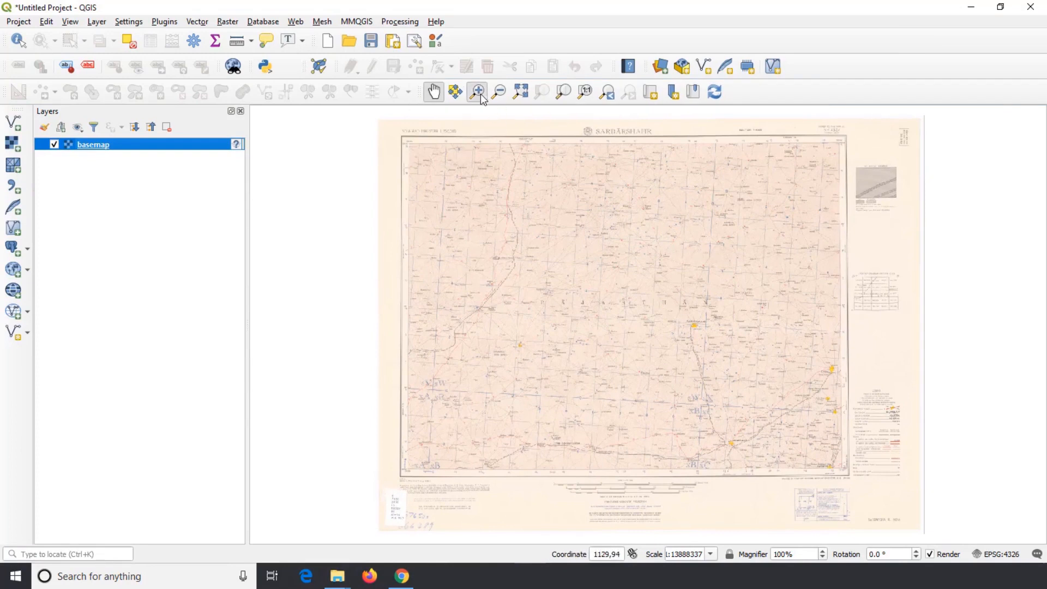
drag(422, 161, 500, 222)
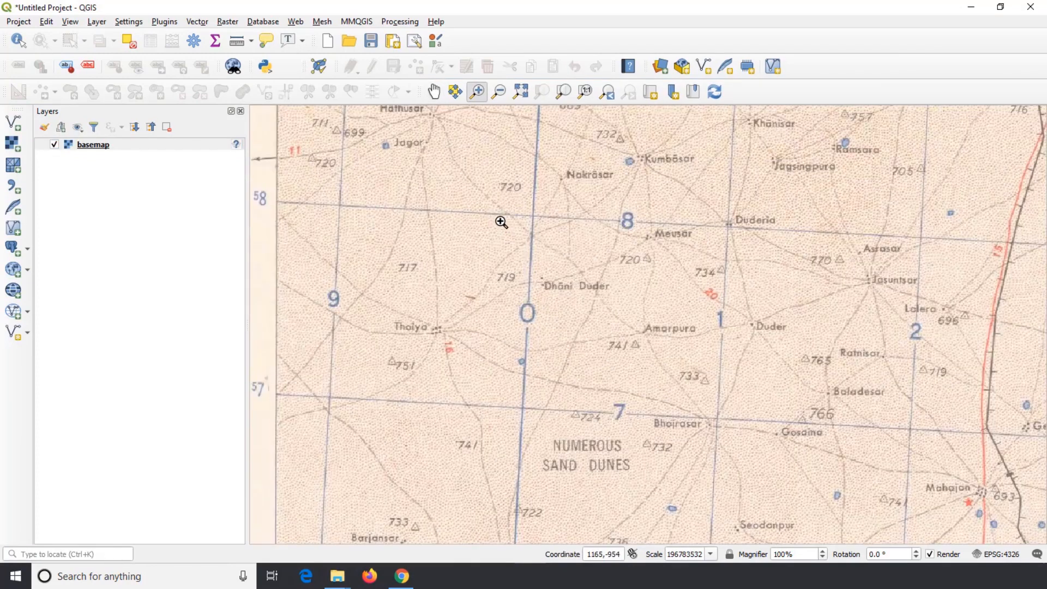
click(435, 91)
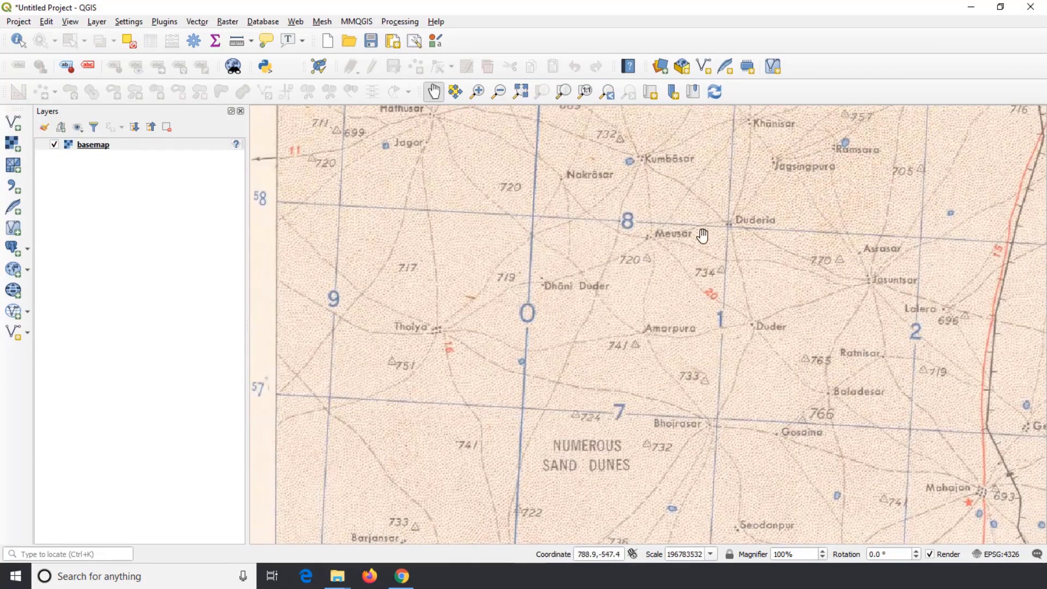
drag(702, 234, 434, 268)
drag(827, 250, 561, 300)
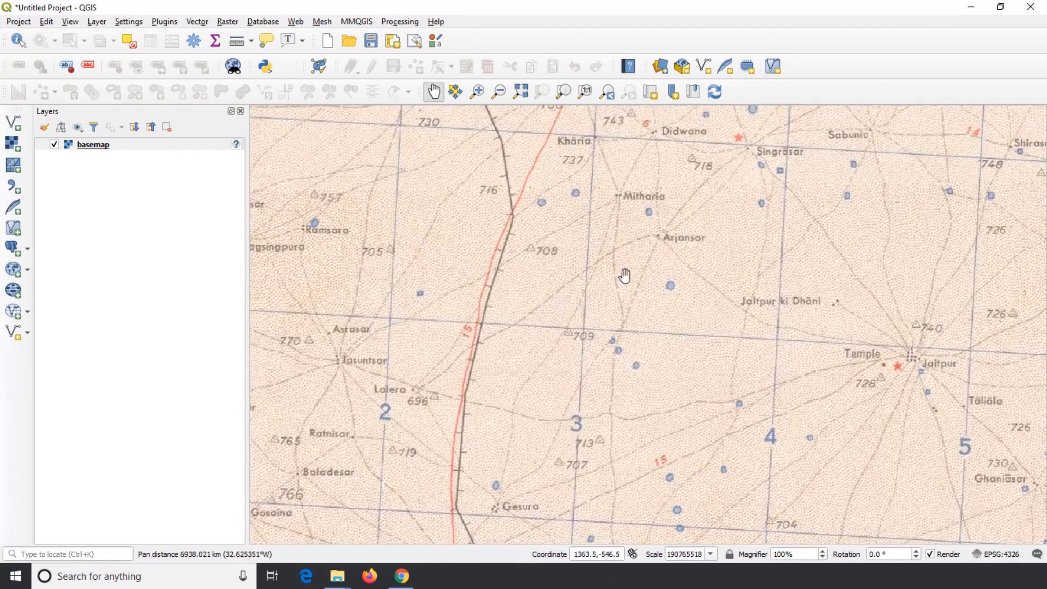
drag(805, 250, 430, 311)
Zoom far out from the basemap and bring the view back to the full extent of the basemap layer.
click(498, 91)
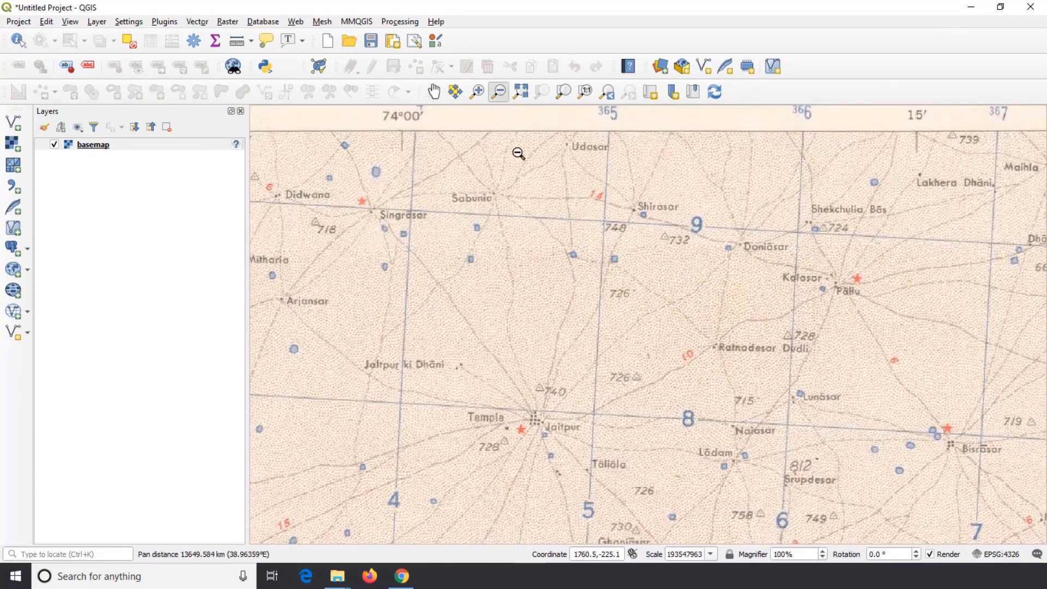
drag(525, 210, 611, 303)
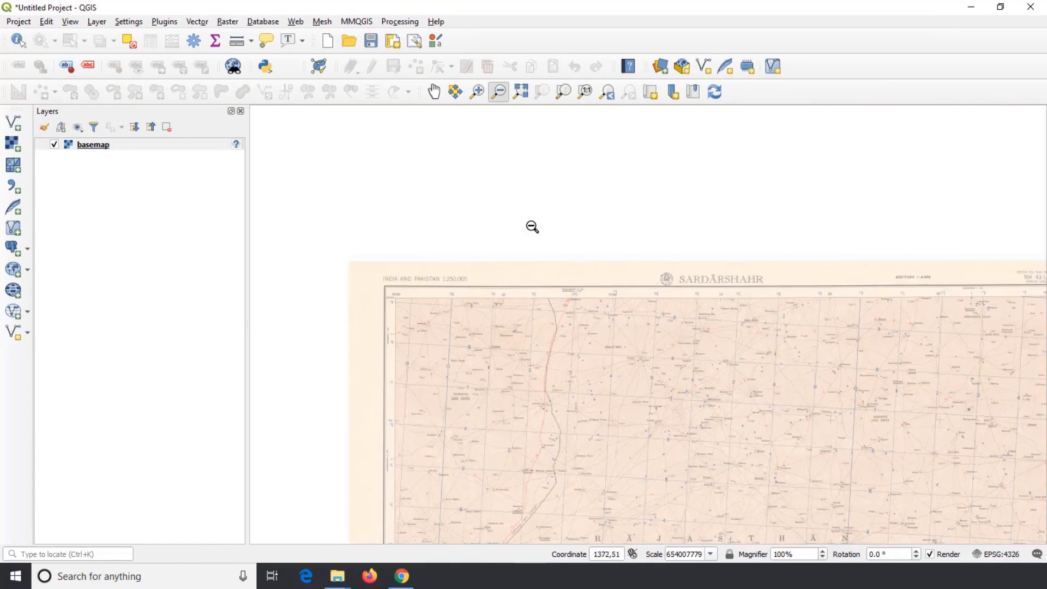
drag(325, 232, 343, 247)
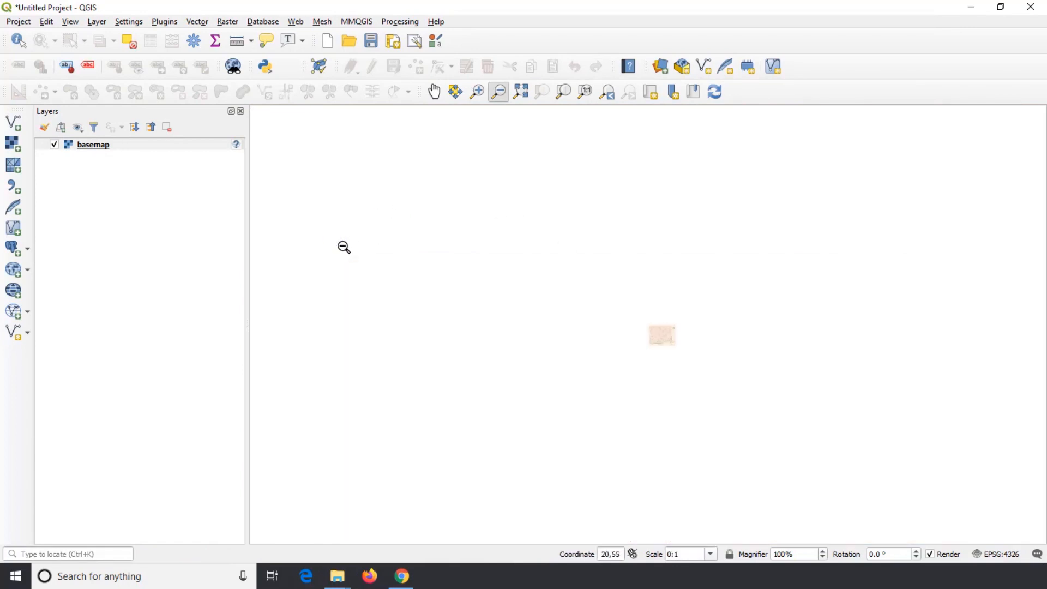
drag(480, 257, 489, 276)
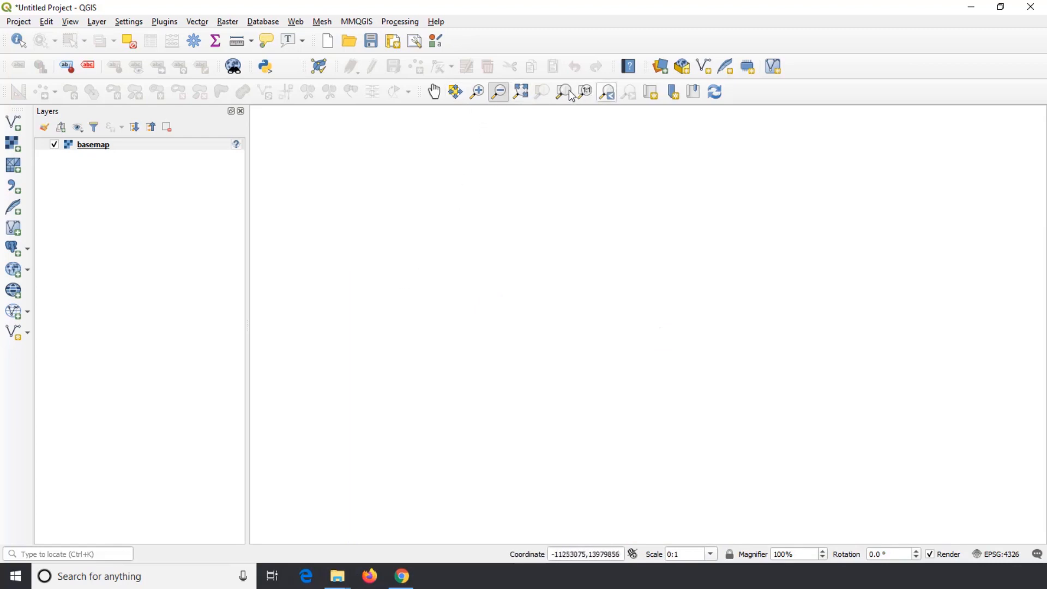
click(523, 93)
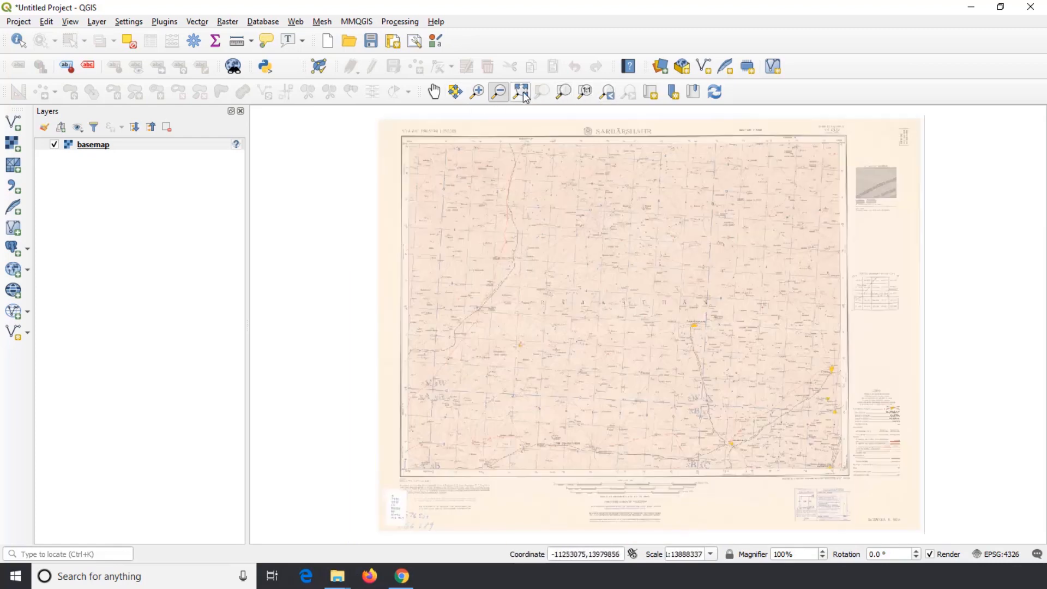
right_click(117, 145)
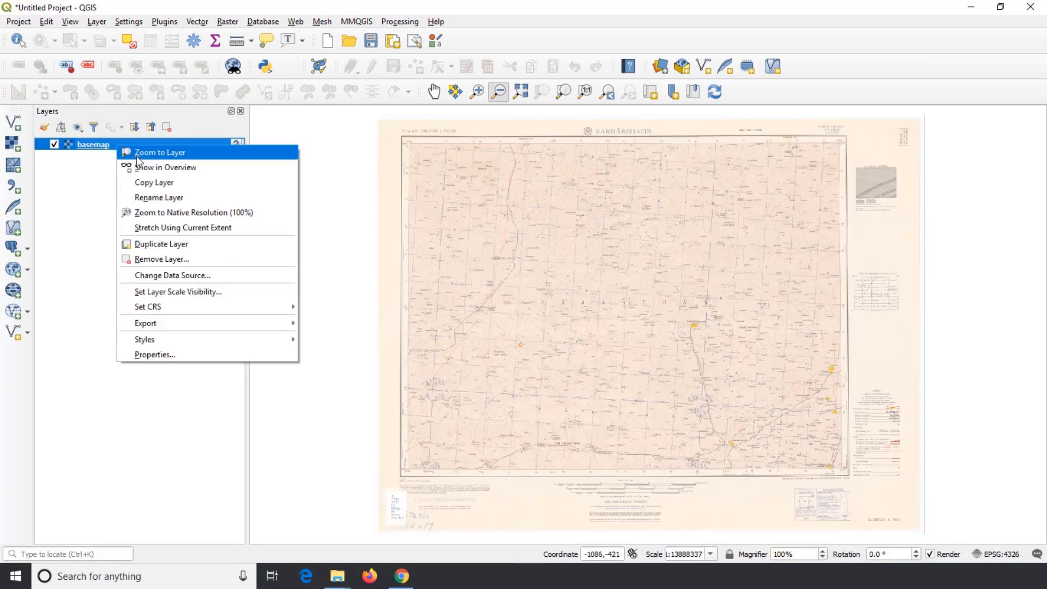
click(137, 156)
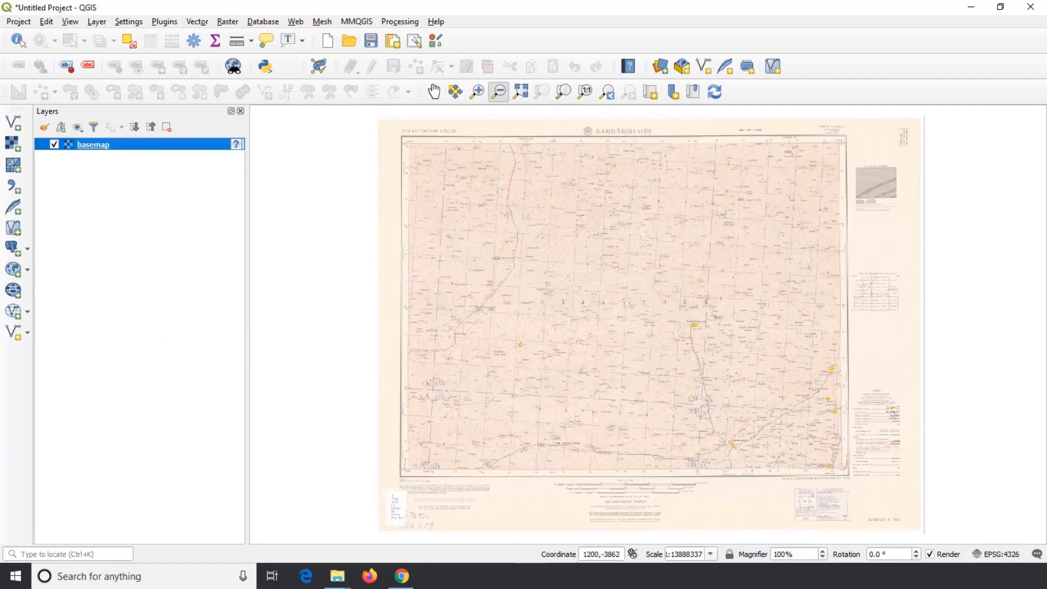
Examine the map's coordinate readout and the list of preset map scales.
drag(583, 555, 609, 555)
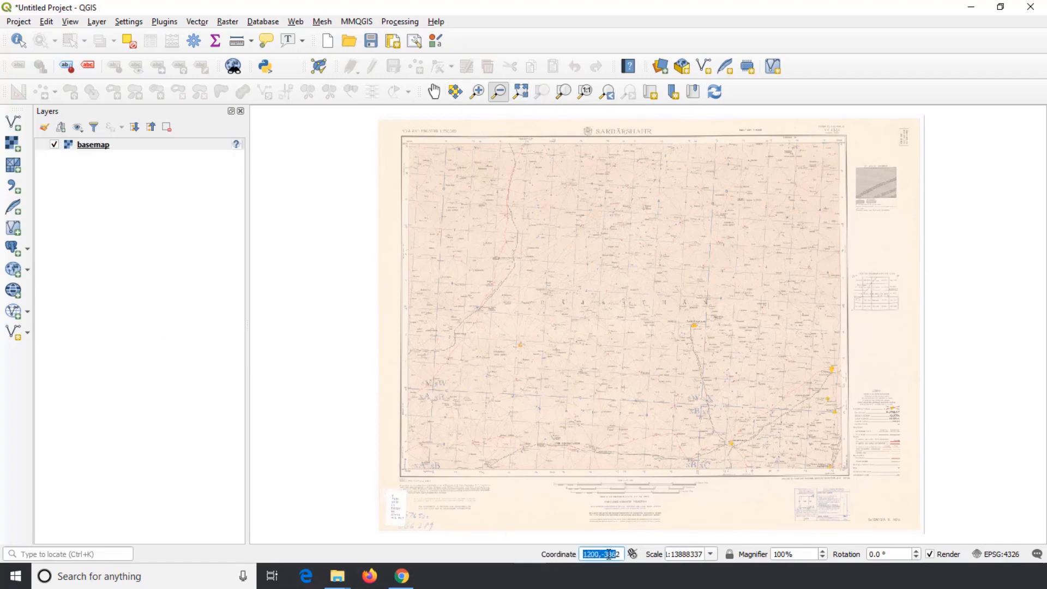
click(588, 554)
mouse_move(611, 553)
mouse_down()
mouse_move(589, 554)
mouse_move(611, 554)
mouse_up()
click(712, 555)
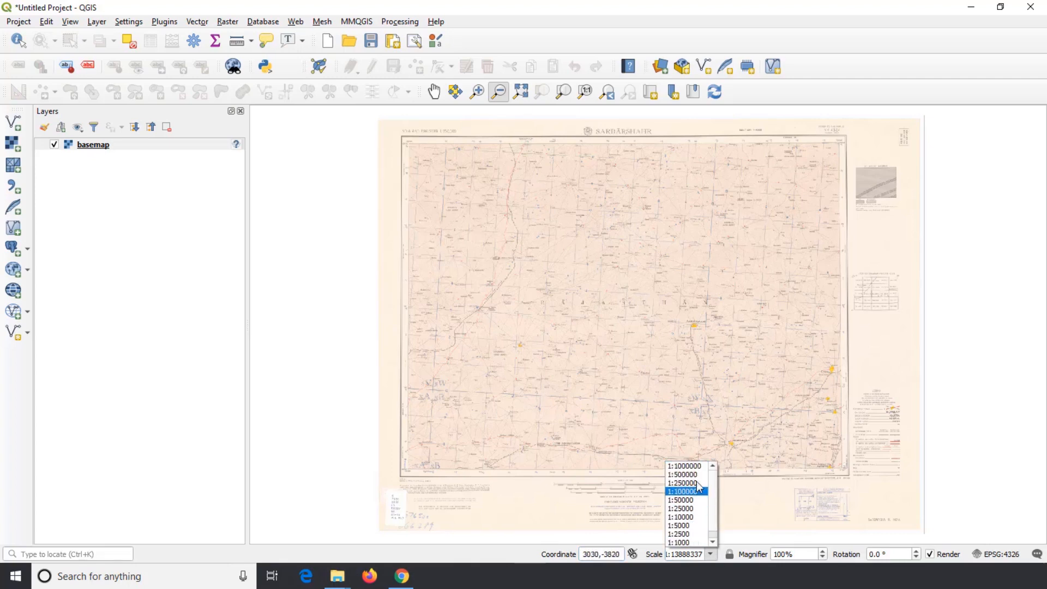
Try a higher magnifier level and a 10° map rotation, restoring them to 100% and 0°.
click(796, 555)
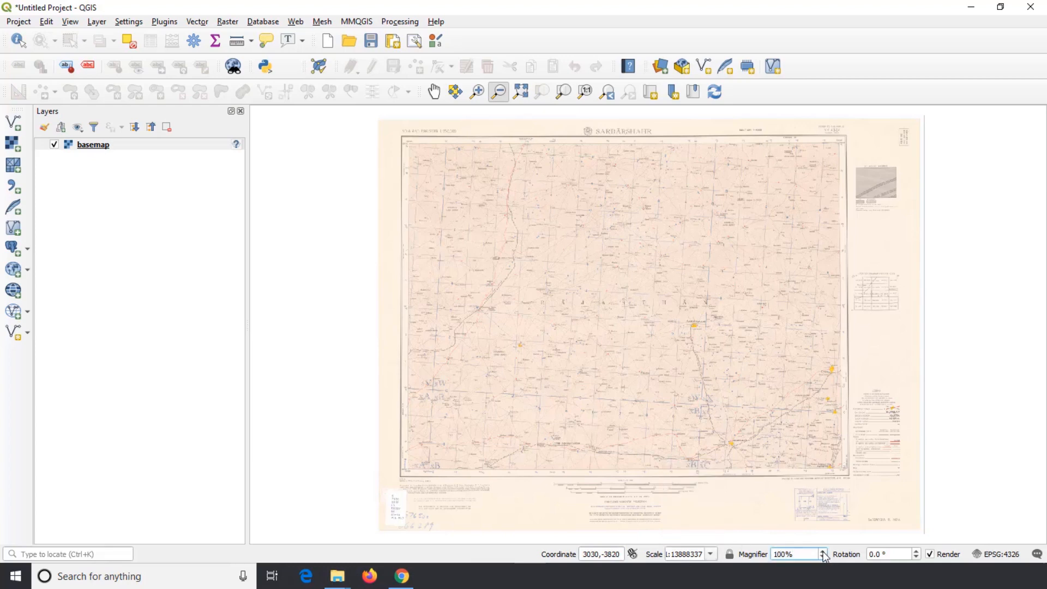
click(822, 552)
click(822, 558)
click(916, 551)
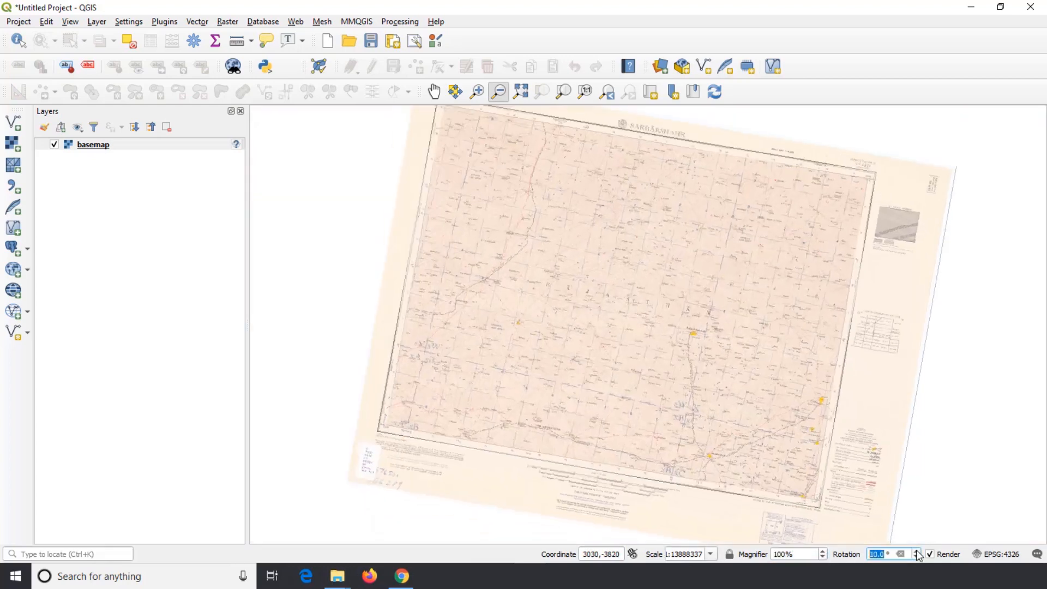
click(917, 557)
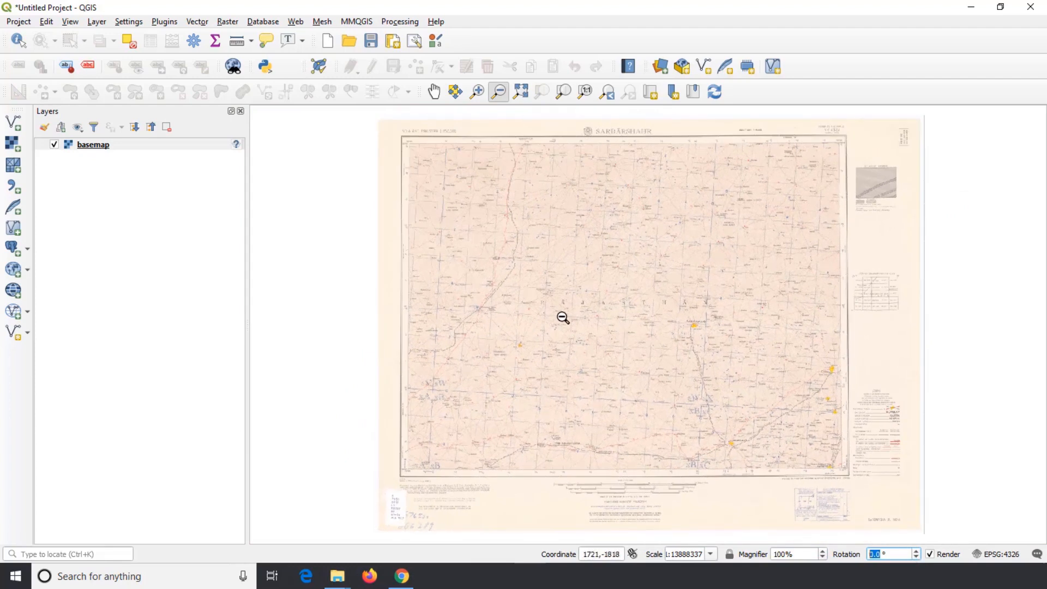
Remove the basemap layer and start a new empty project.
right_click(117, 146)
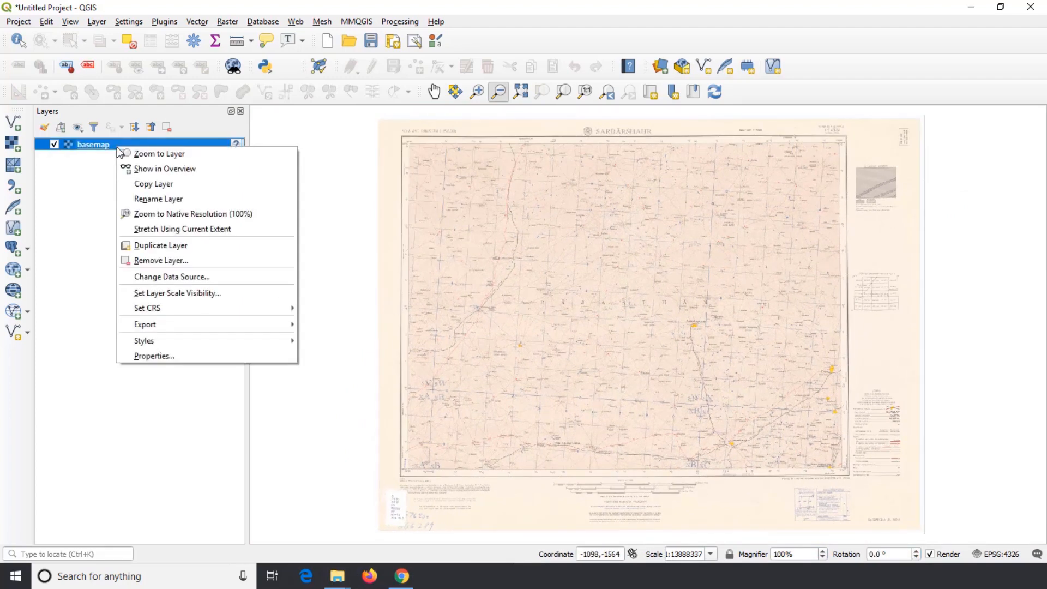
click(183, 260)
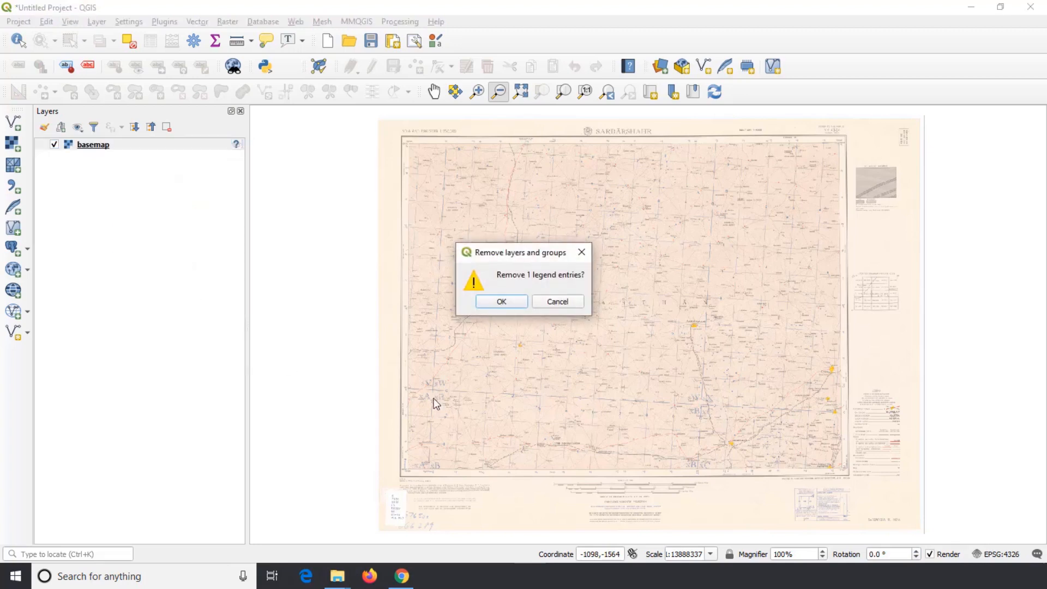
click(514, 302)
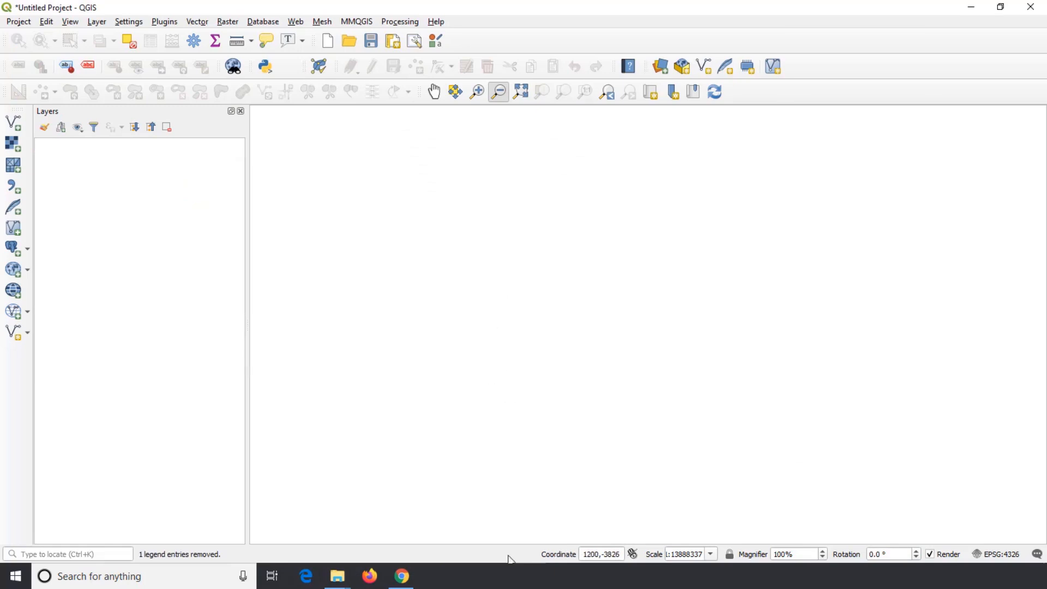
key(ctrl+n)
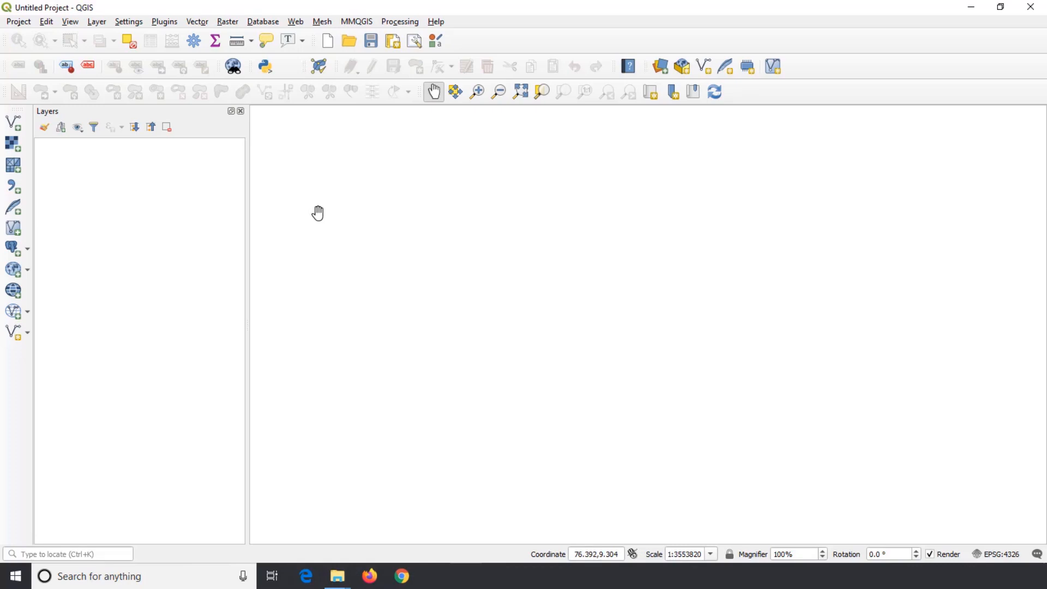
Add LKA_adm2.shp from the Downloads folder as a vector layer and close the data source dialog.
click(97, 23)
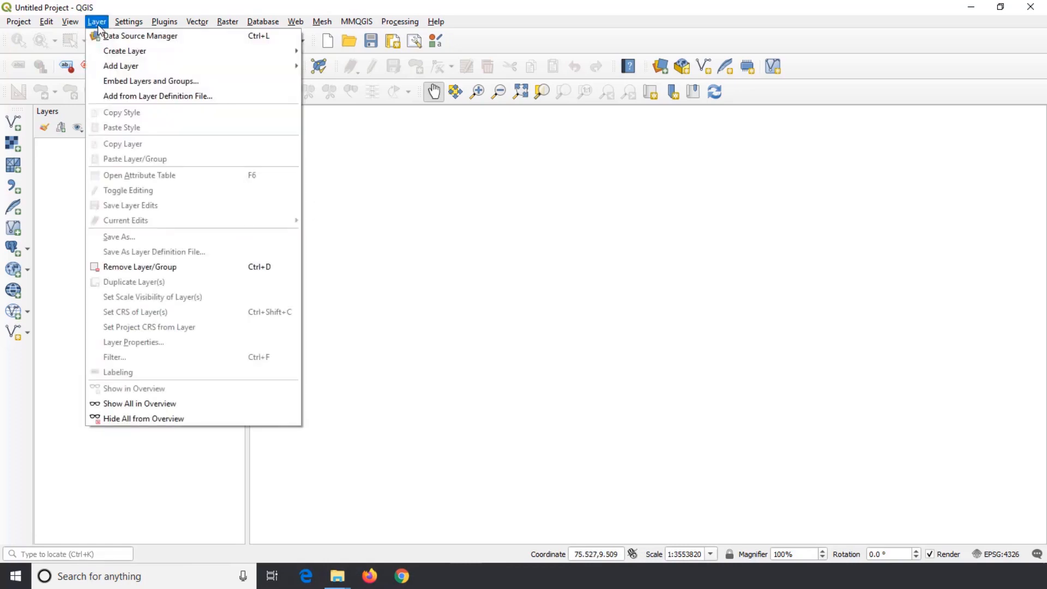
mouse_move(131, 66)
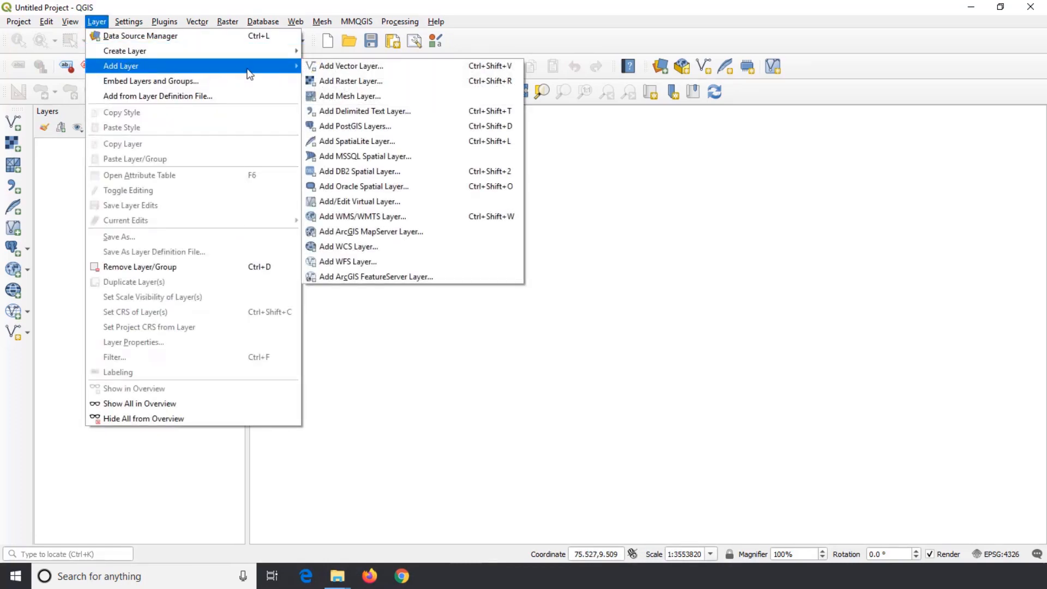
click(396, 67)
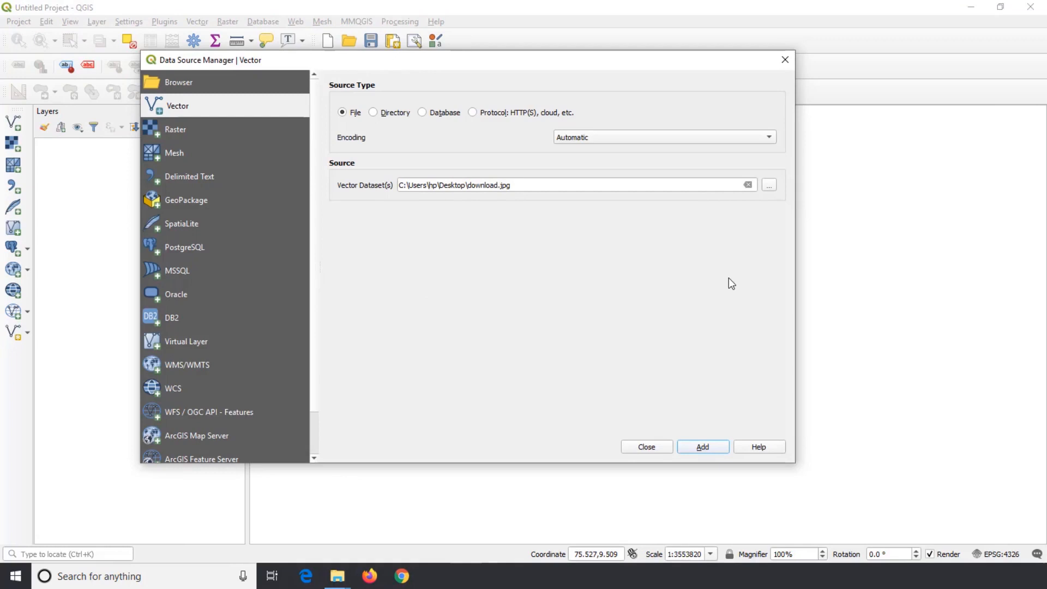
click(770, 188)
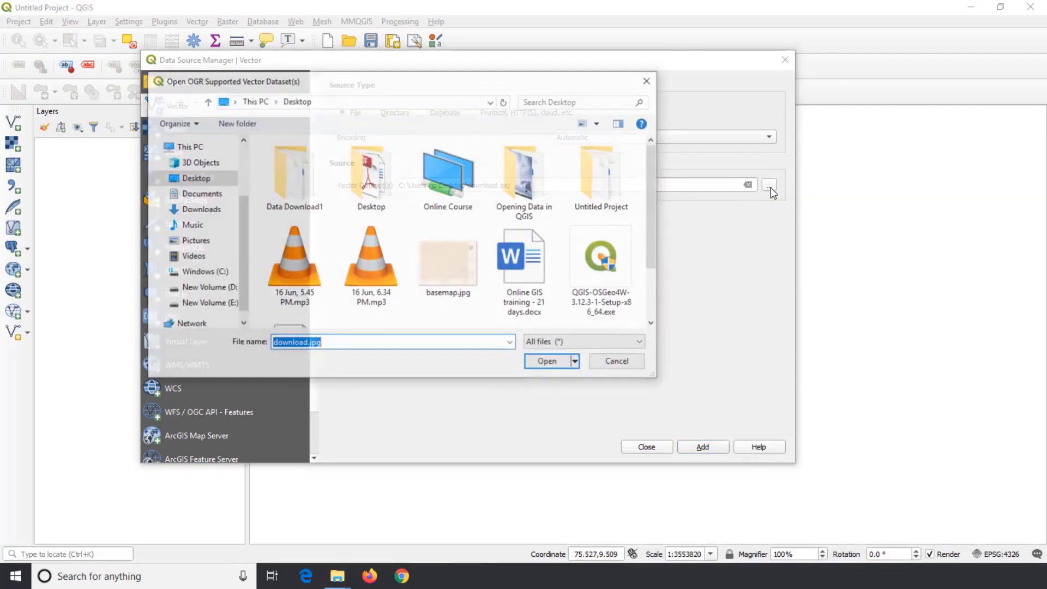
click(217, 217)
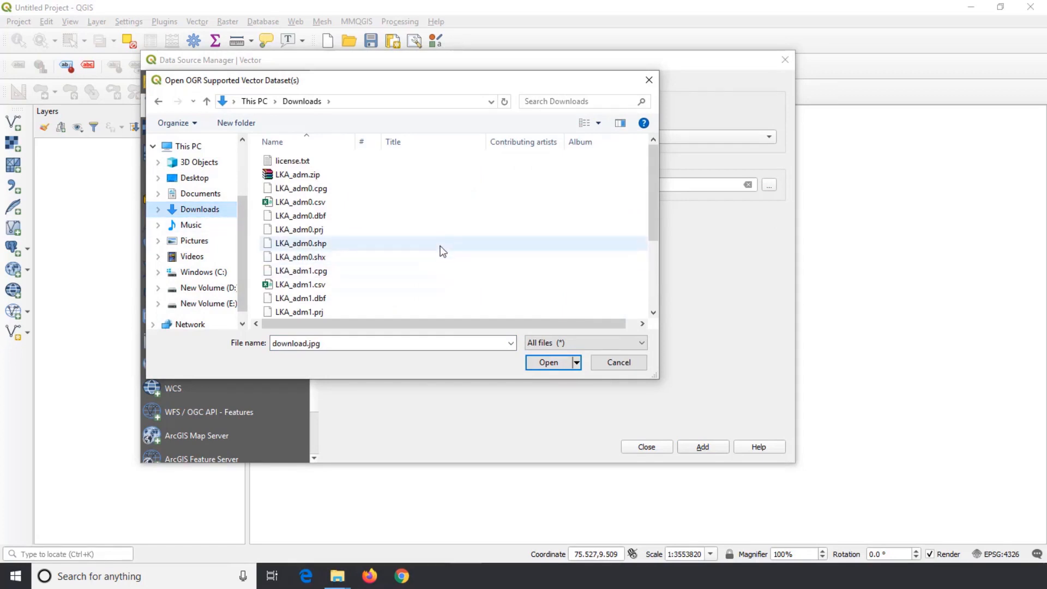
scroll(439, 248, down, 3)
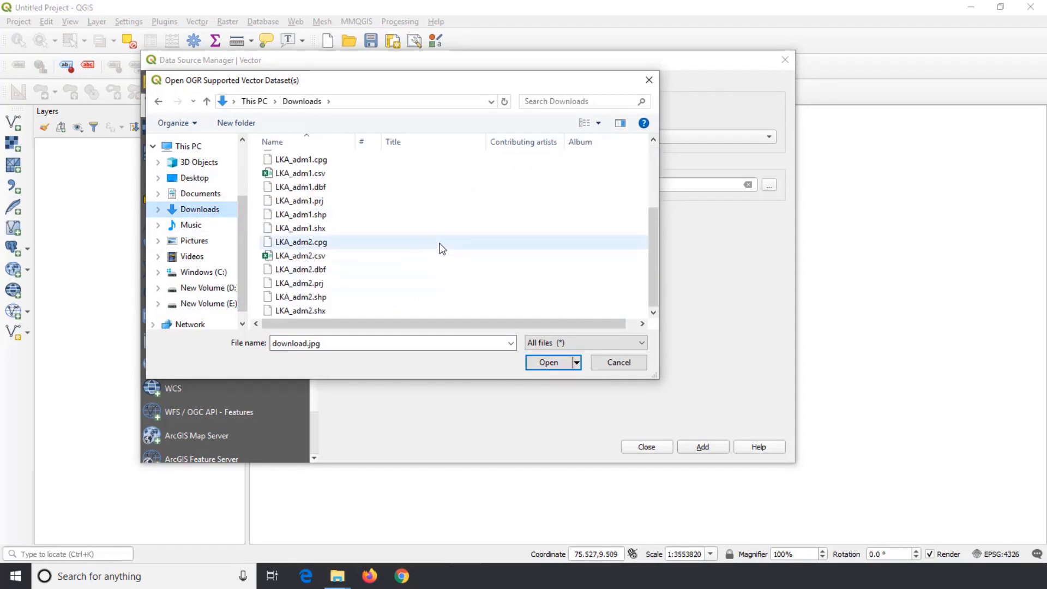
click(405, 299)
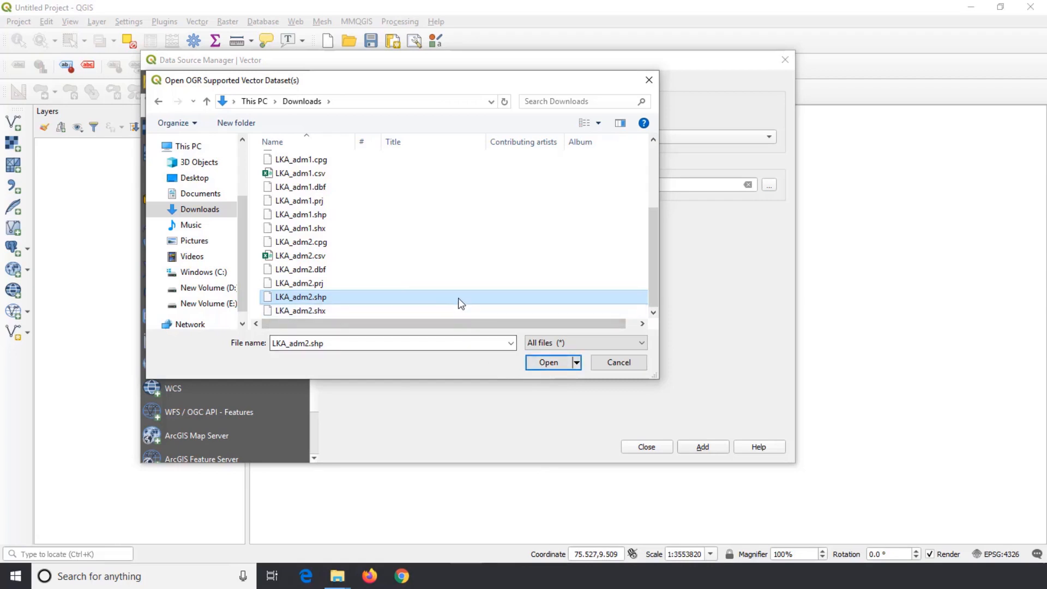
click(555, 361)
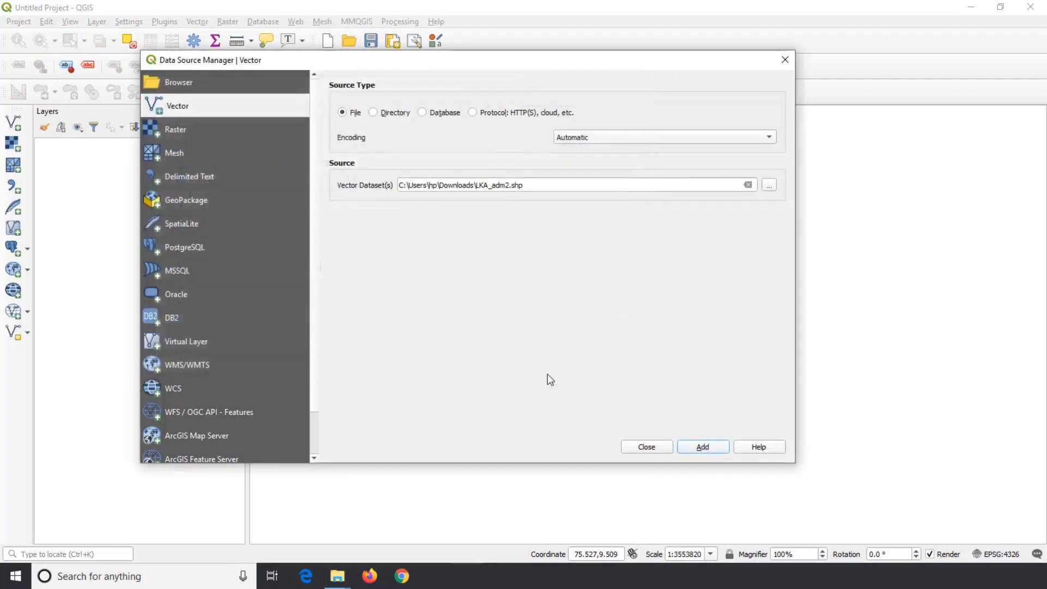
click(717, 449)
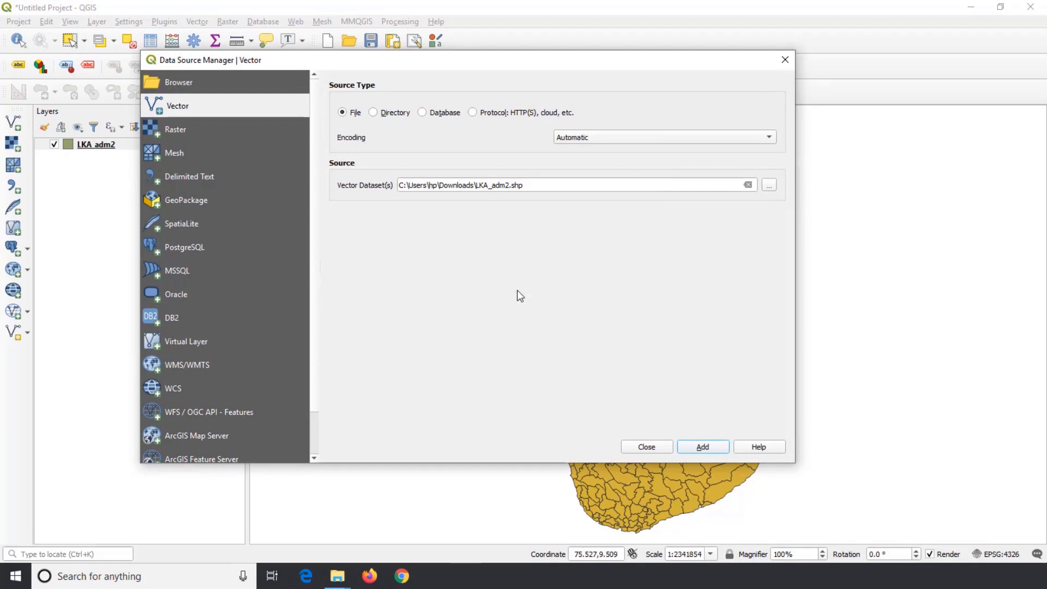
click(642, 449)
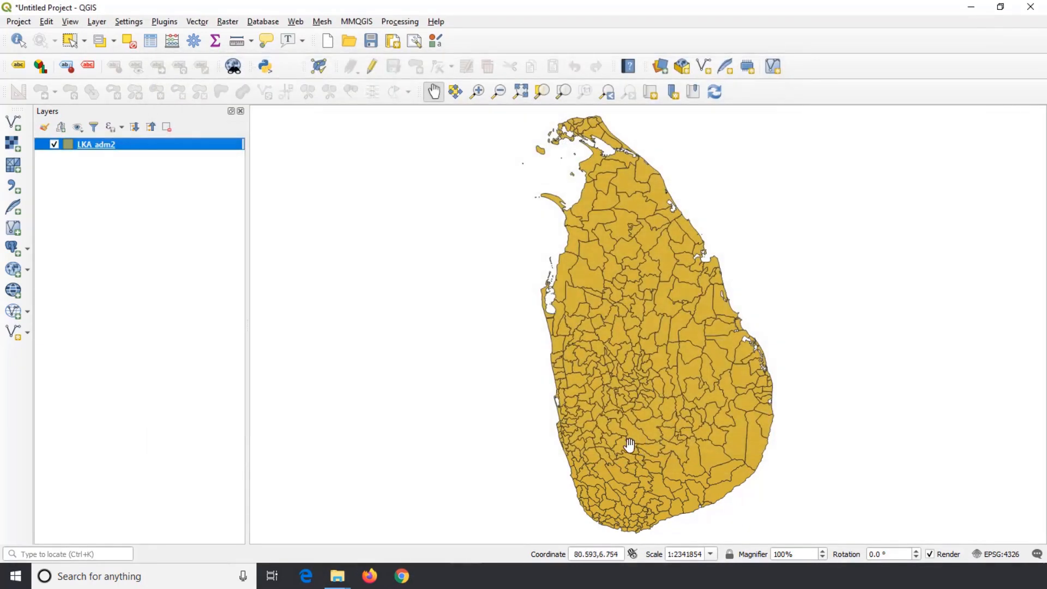
Zoom in on the middle of the Sri Lanka layer, pan and zoom around it, and return to the full extent.
click(477, 92)
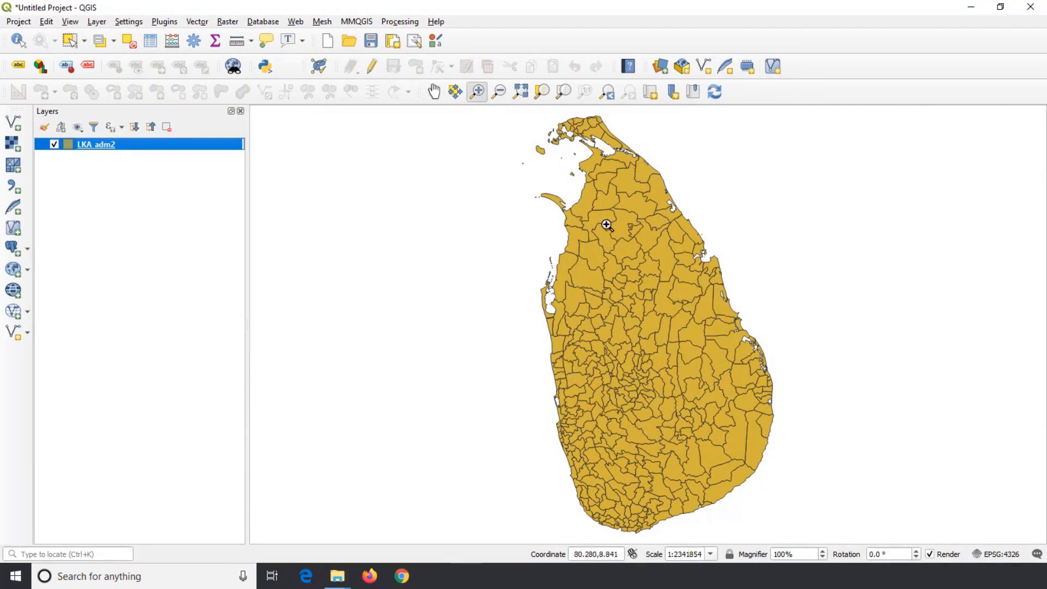
drag(604, 227, 761, 375)
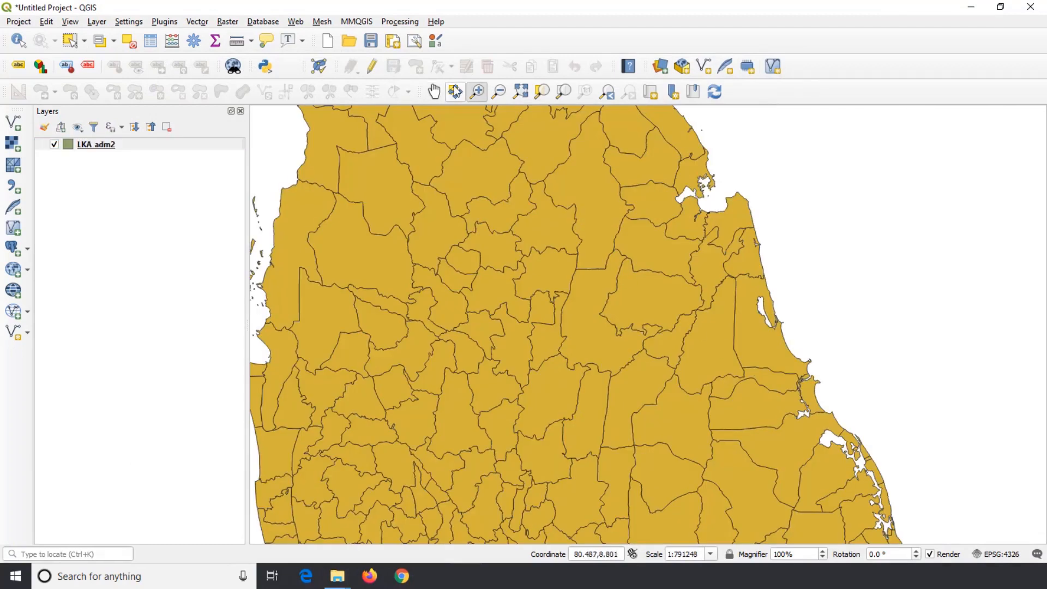
click(434, 92)
drag(482, 267, 607, 269)
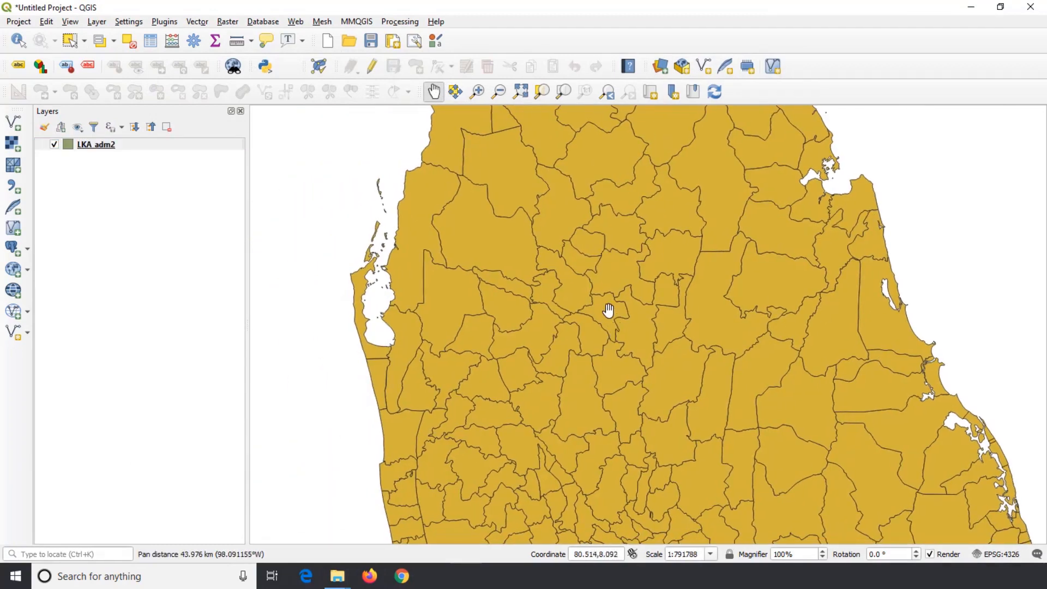
scroll(610, 312, down, 1)
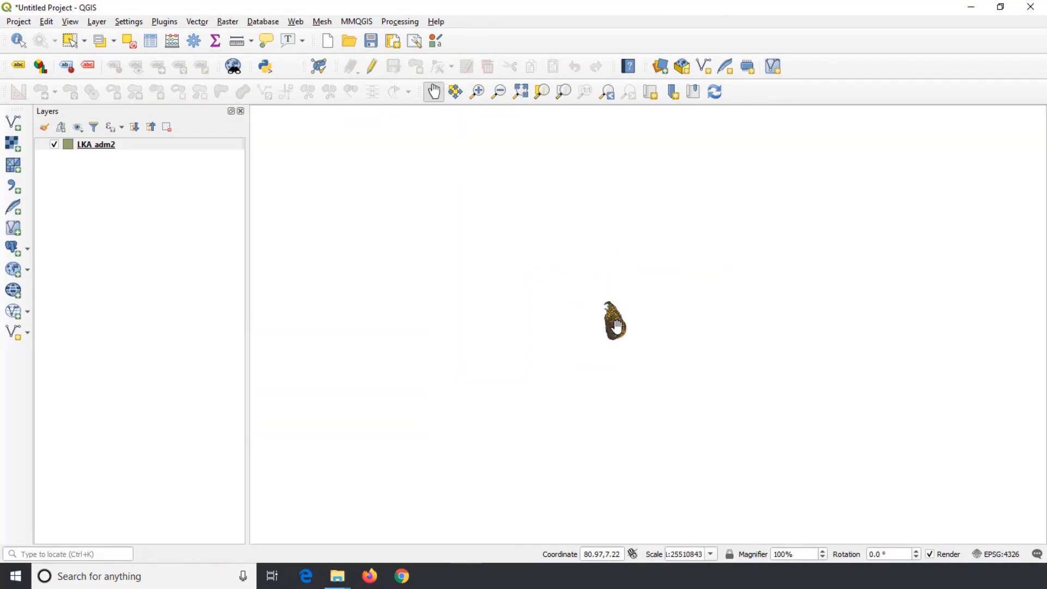
drag(587, 288, 588, 394)
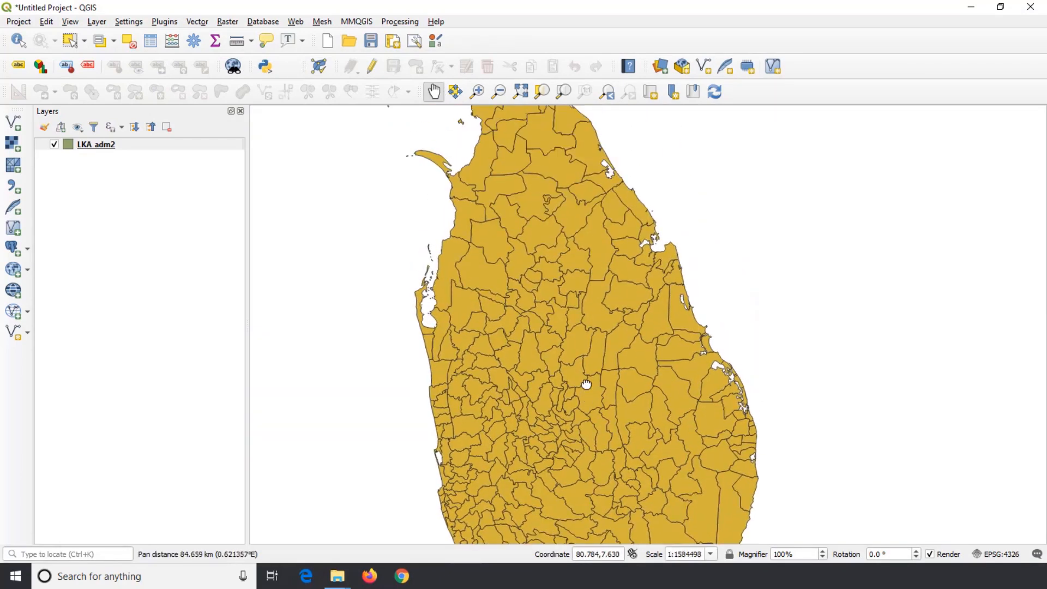
drag(568, 252, 540, 297)
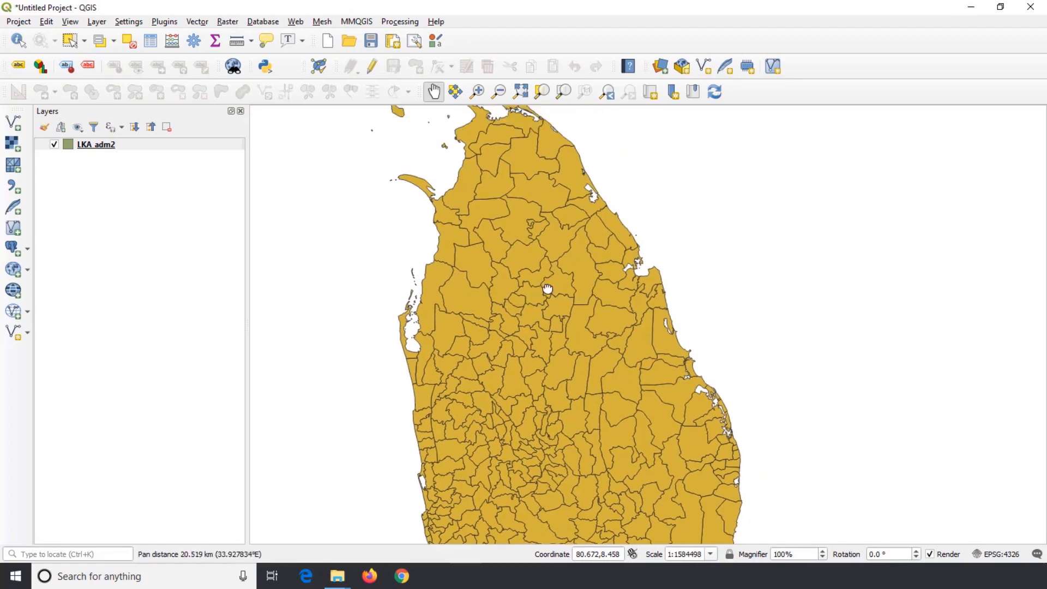
click(522, 92)
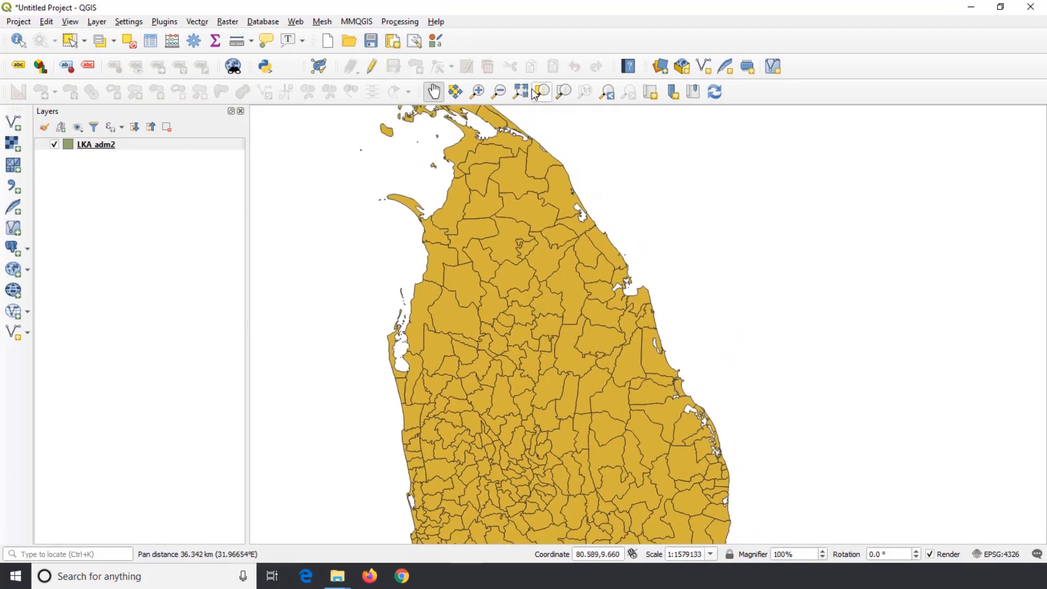
Open the attribute table of the LKA_adm2 layer and move its window aside.
right_click(102, 148)
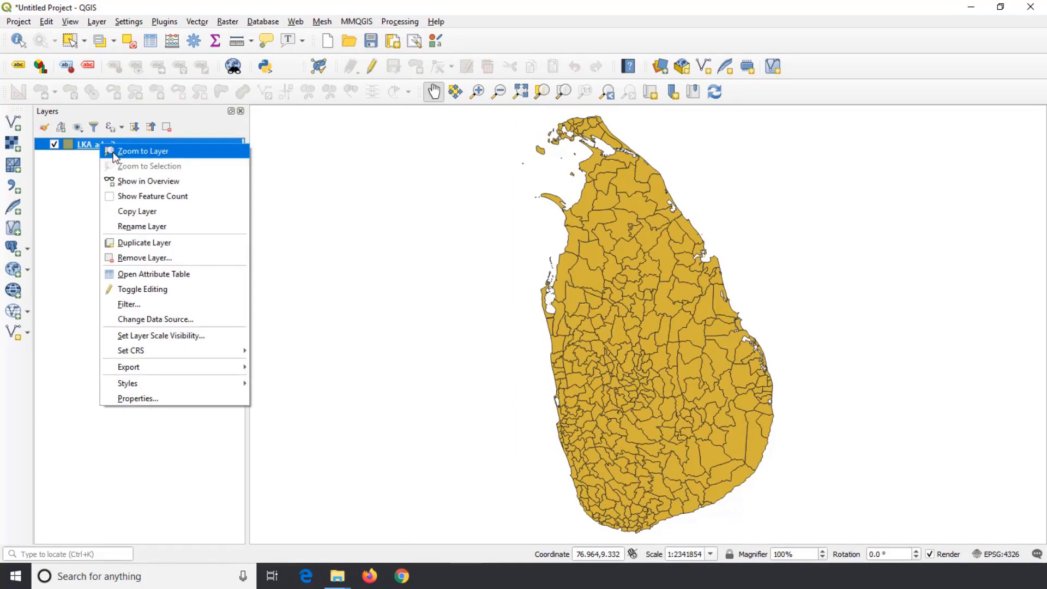
click(190, 277)
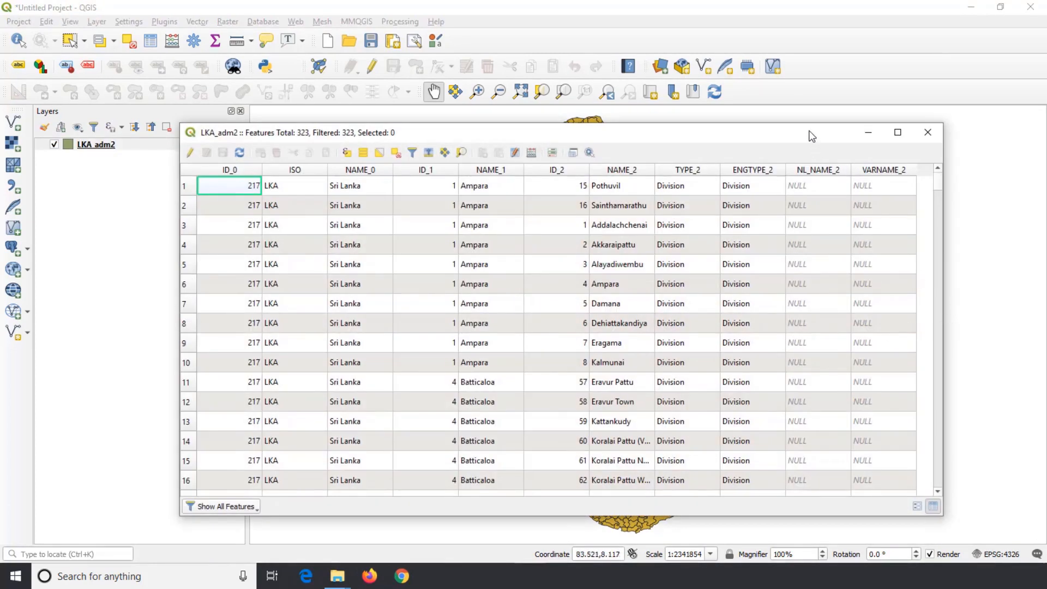
drag(810, 136, 723, 147)
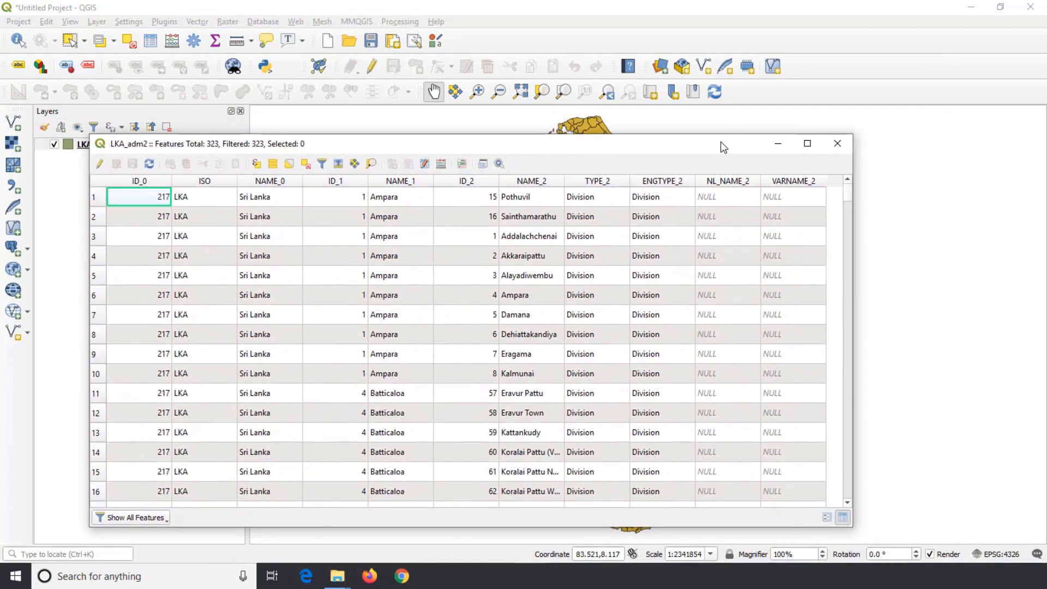
Select the Alayadiwembu record, zoom the map to it, and narrow the attribute table to uncover the highlighted division.
click(97, 278)
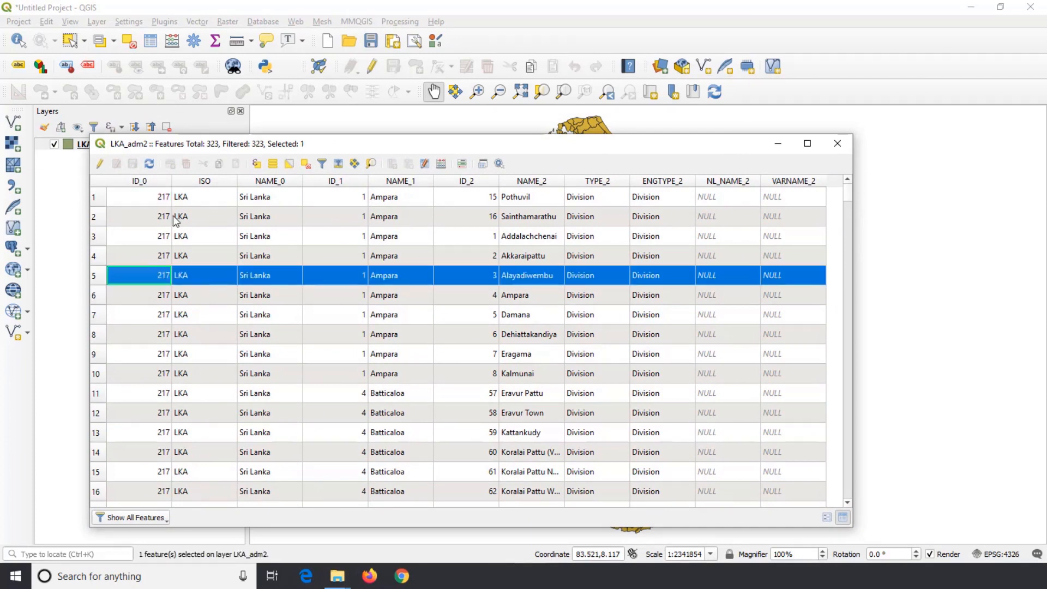
click(372, 164)
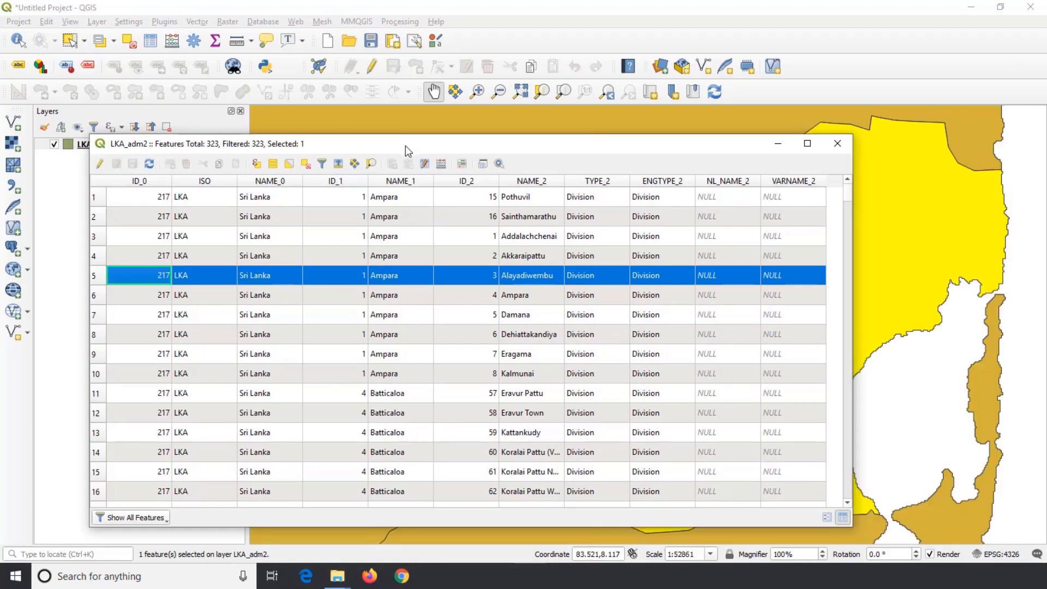
drag(405, 145, 367, 133)
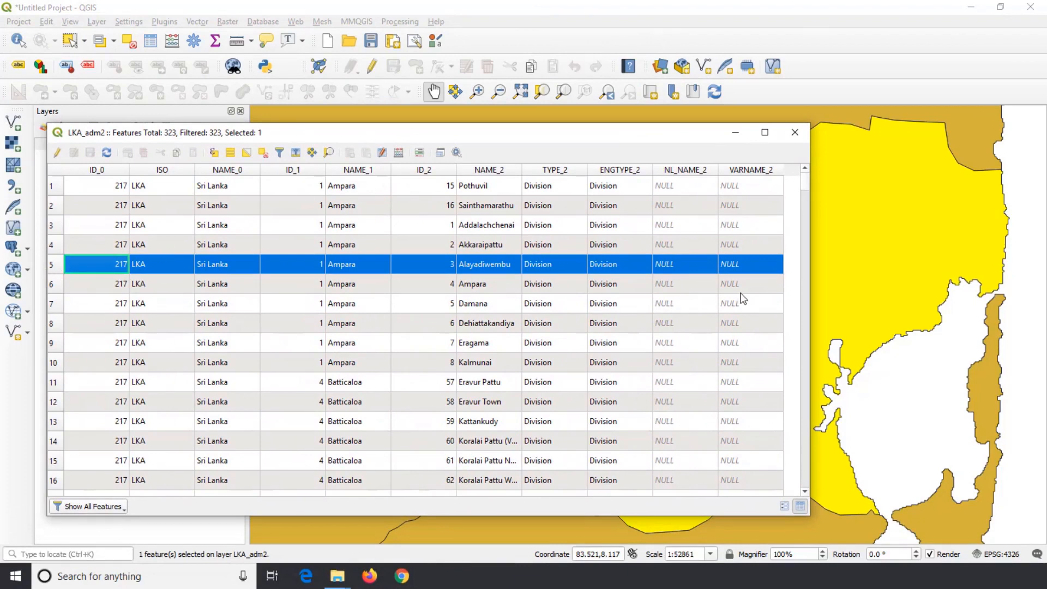
drag(810, 295, 577, 298)
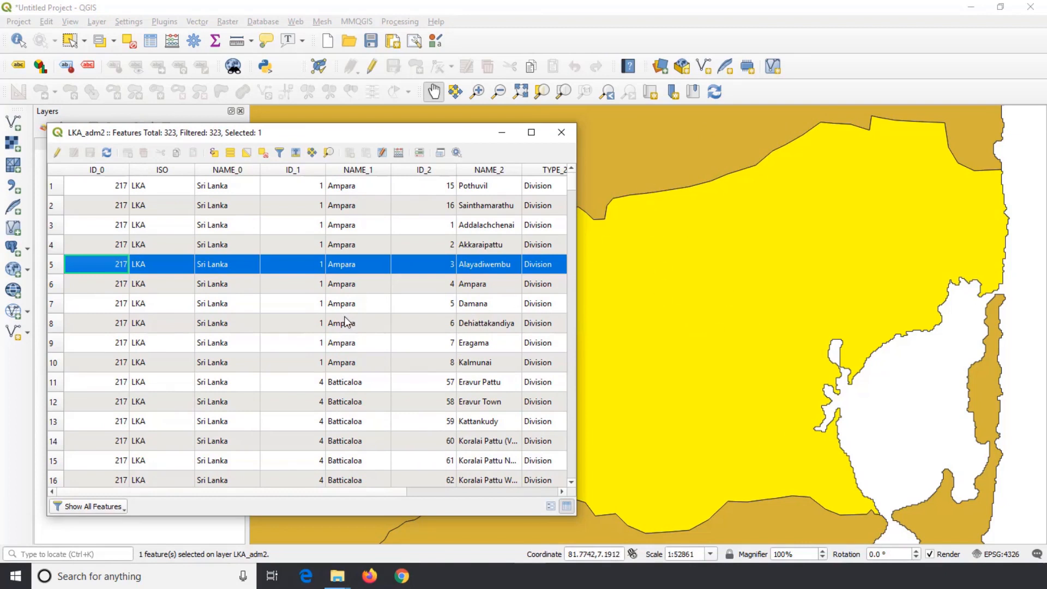
Deselect the Alayadiwembu feature, close the attribute table, and zoom out to the whole island.
click(263, 153)
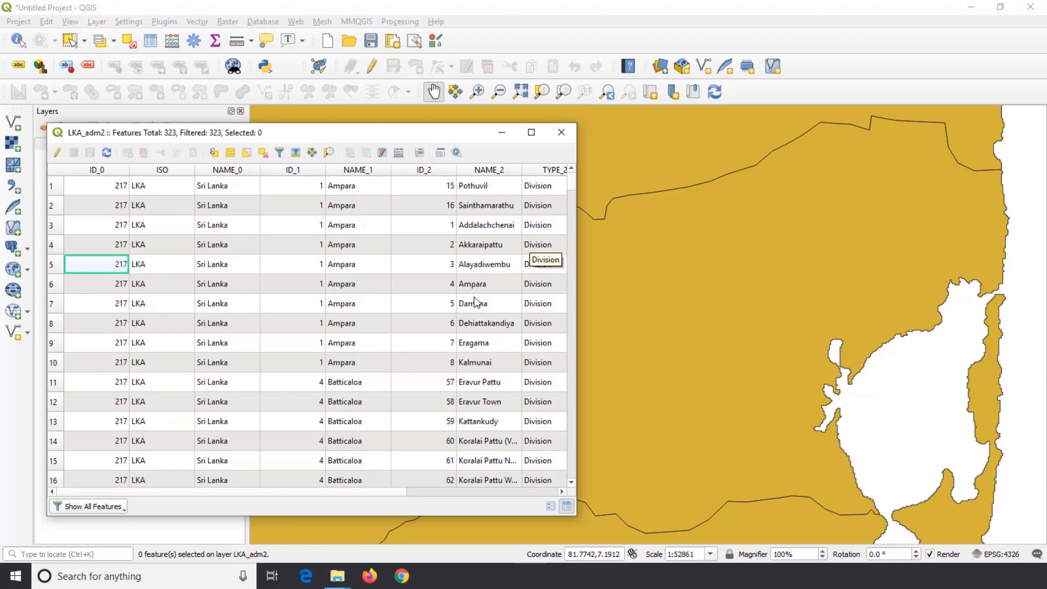
click(565, 131)
scroll(538, 210, down, 7)
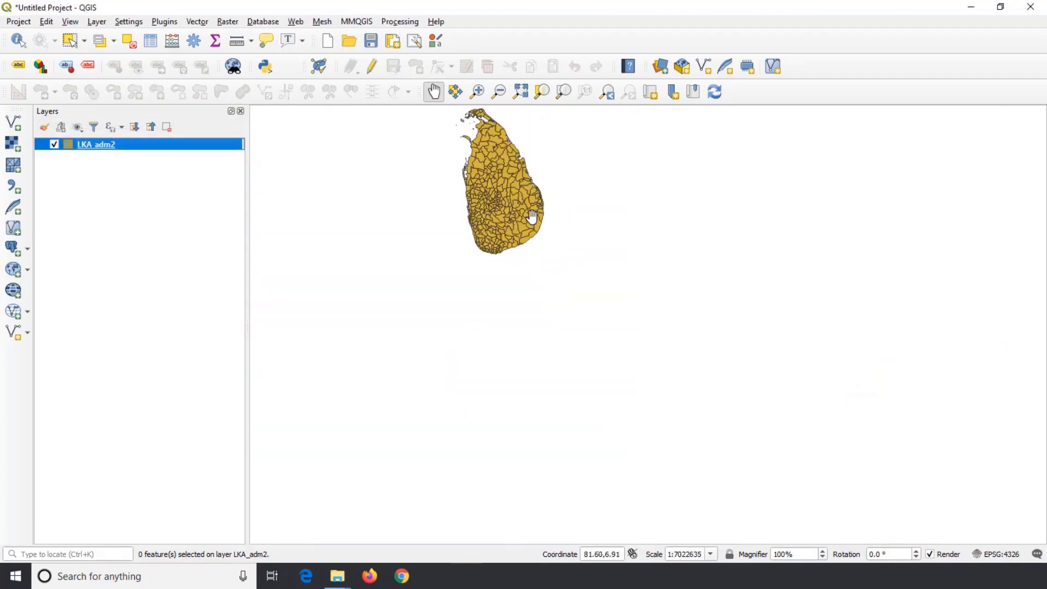
Recolour the LKA_adm2 layer from its default style to an orange-red fill using the colour wheel.
drag(533, 218, 554, 297)
right_click(131, 145)
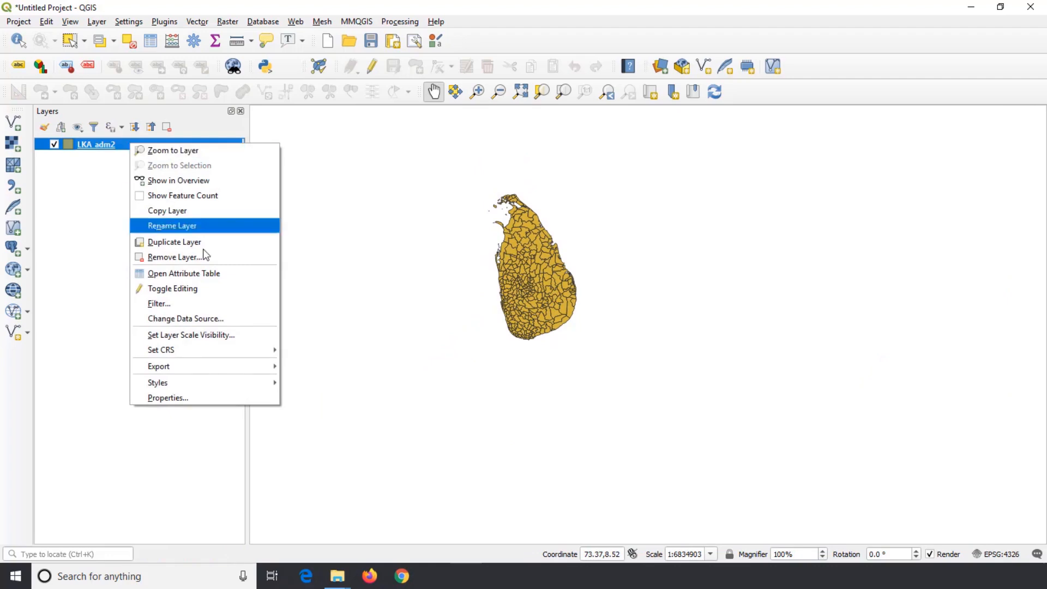
mouse_move(255, 384)
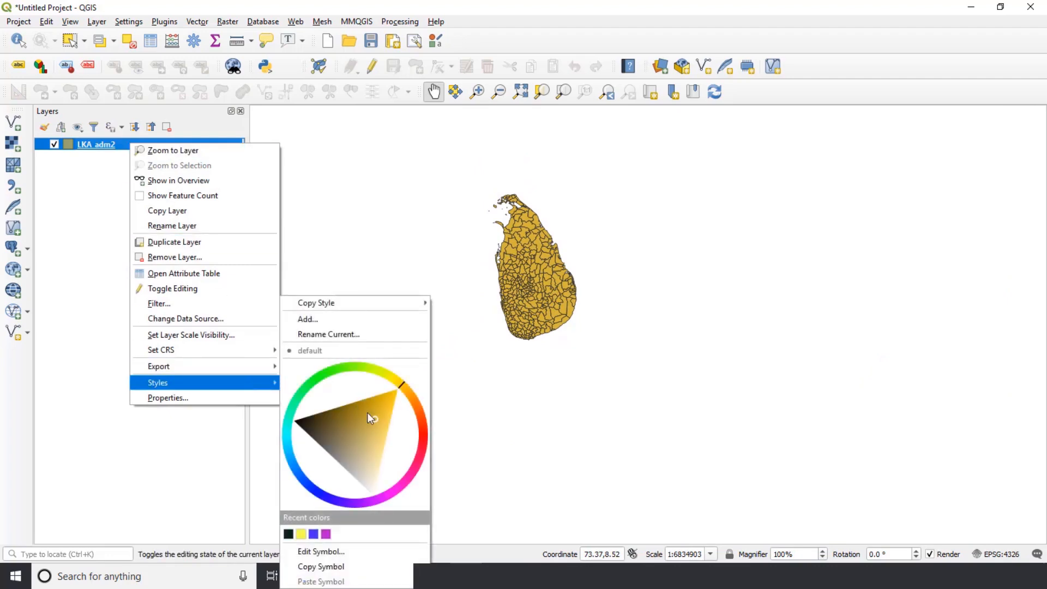
click(423, 444)
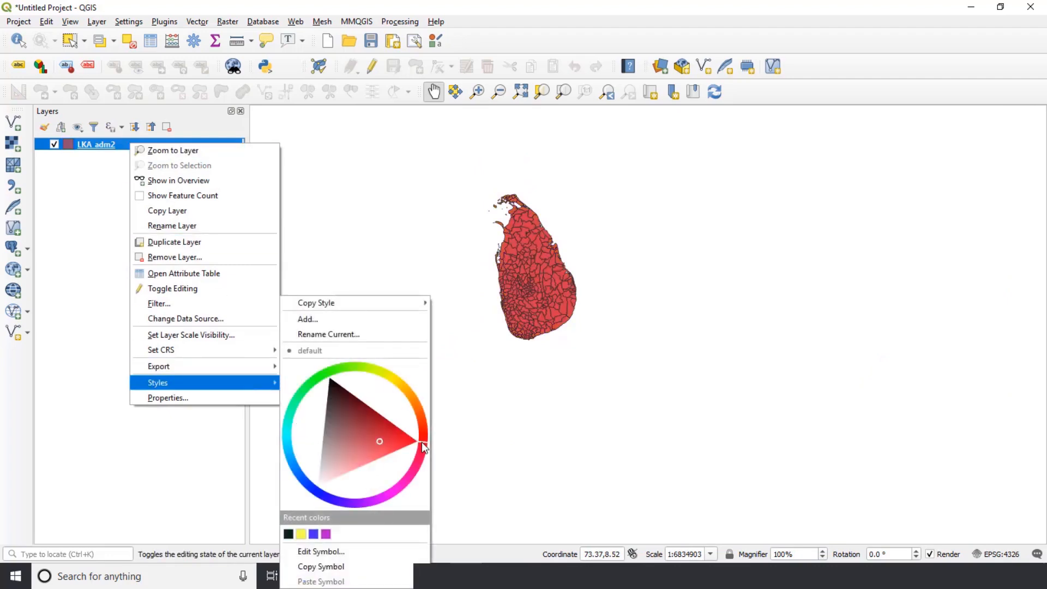
drag(422, 444, 419, 460)
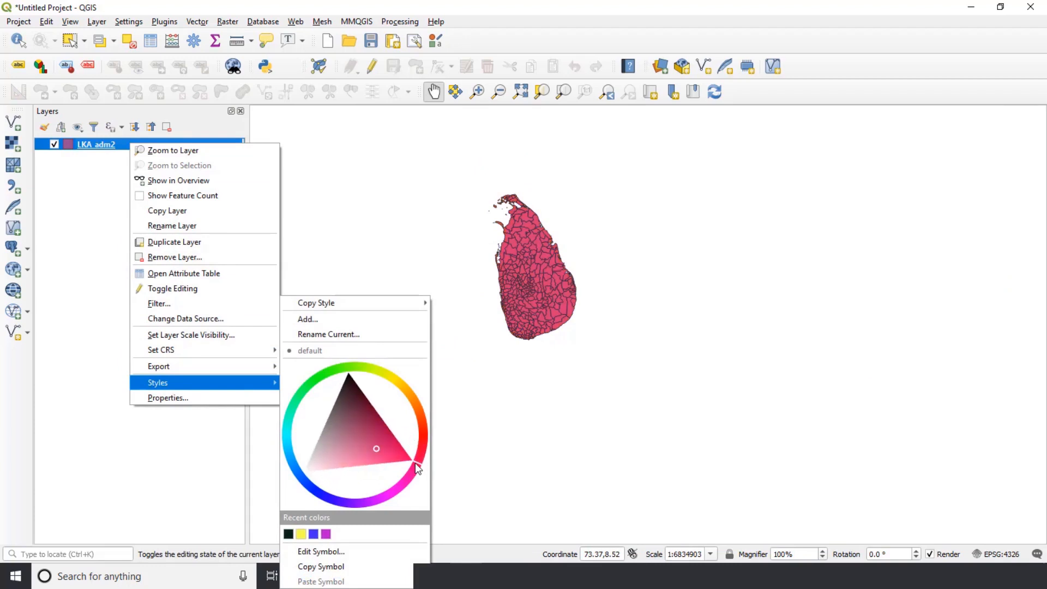
click(427, 428)
click(103, 164)
Remove the LKA_adm2 layer from the project.
right_click(104, 147)
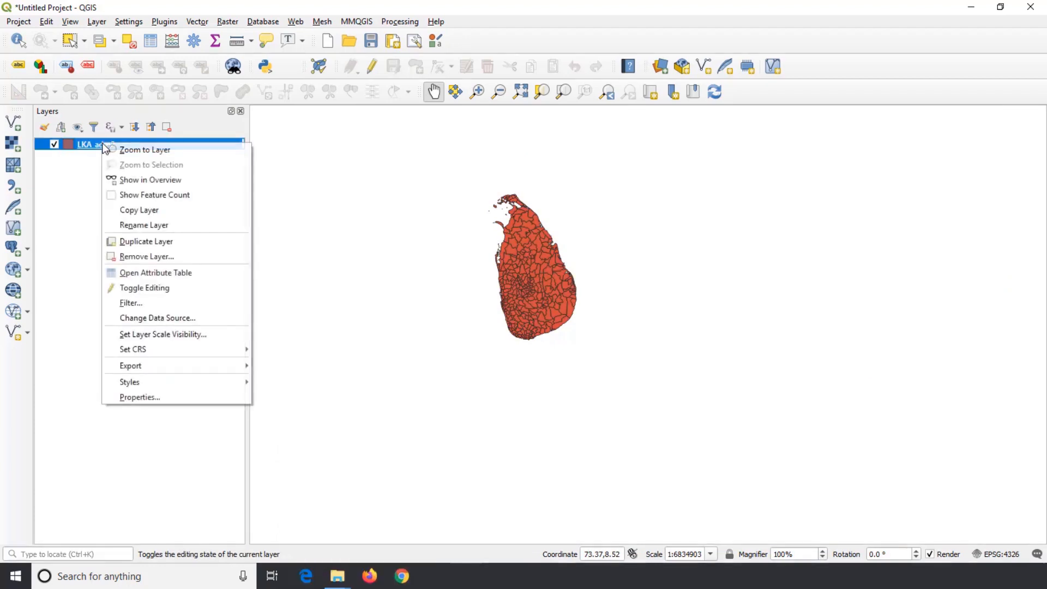
click(154, 256)
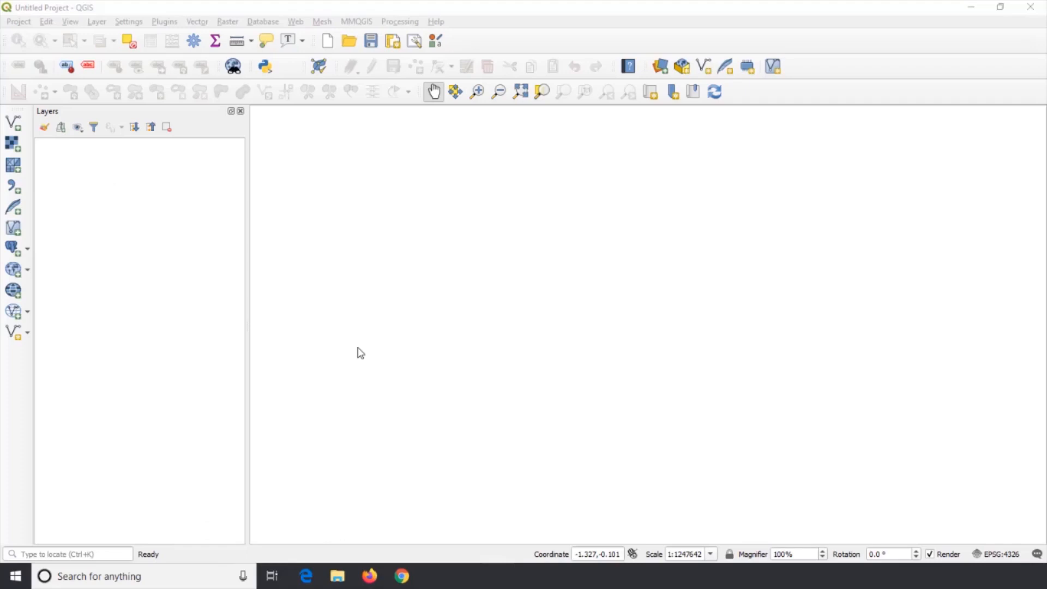
drag(358, 349, 357, 348)
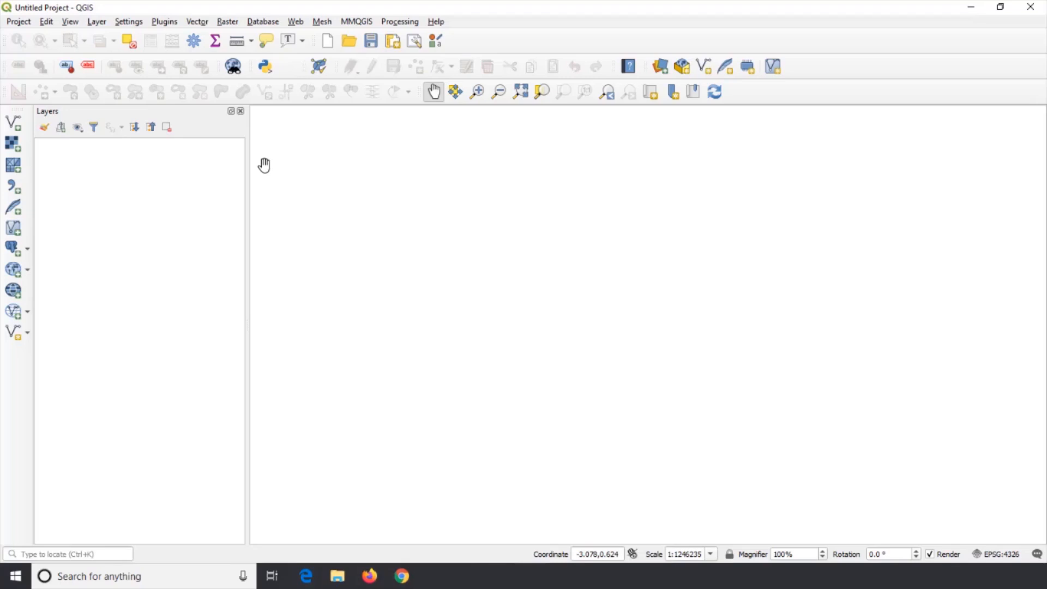
Open the plugin manager and look through the list of all plugins and the list of installed ones.
click(227, 24)
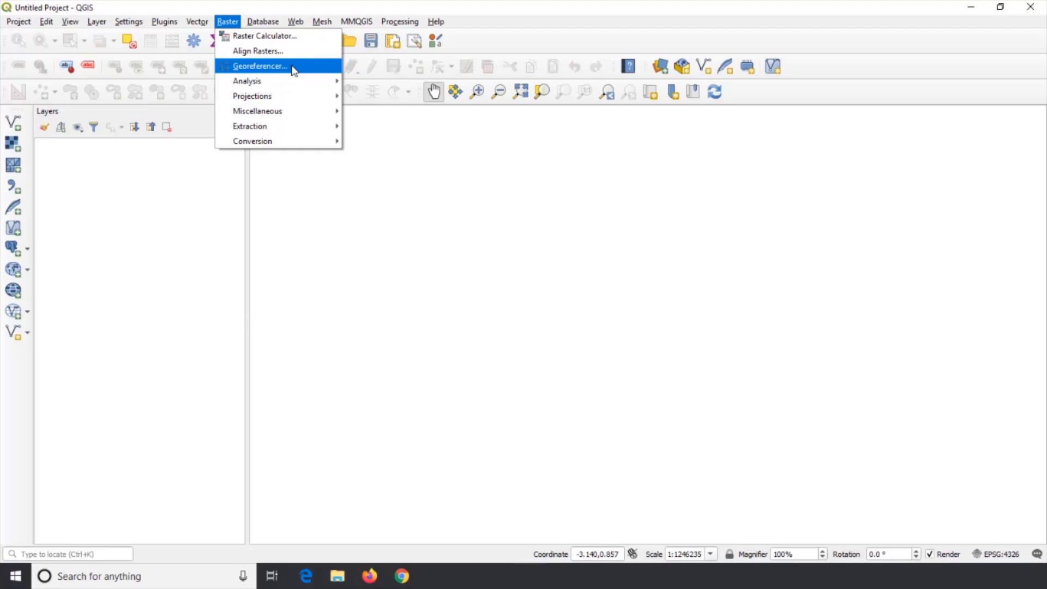
mouse_move(165, 22)
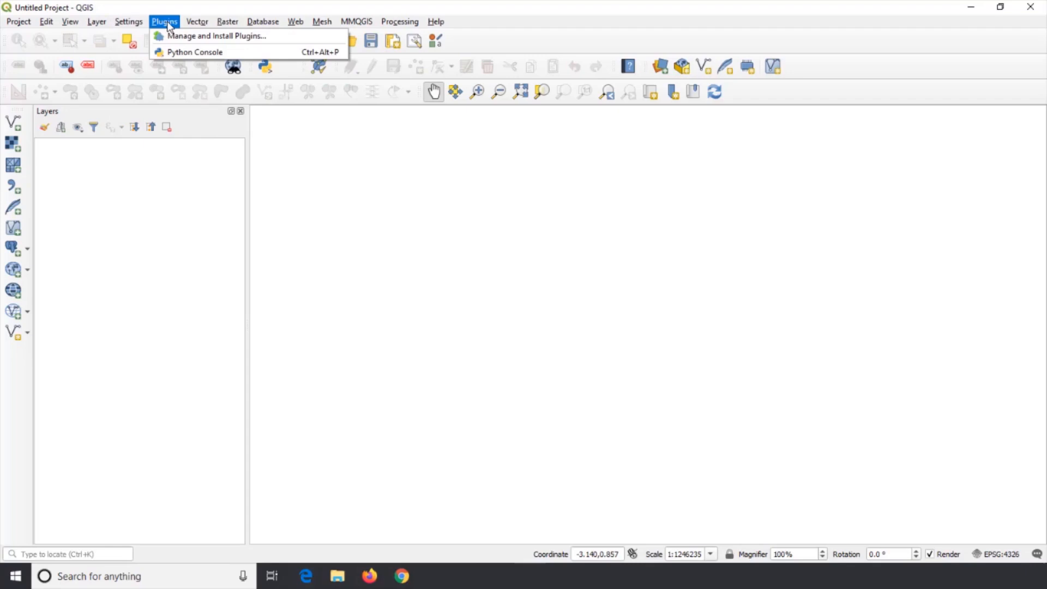
click(183, 38)
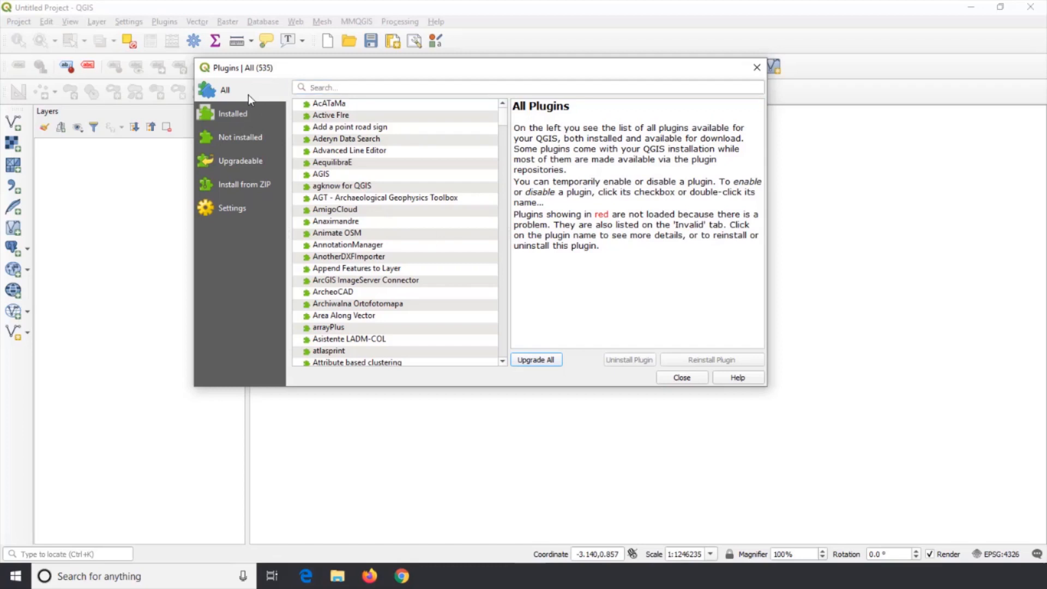
mouse_move(500, 113)
mouse_down()
mouse_move(515, 228)
mouse_move(502, 116)
mouse_up()
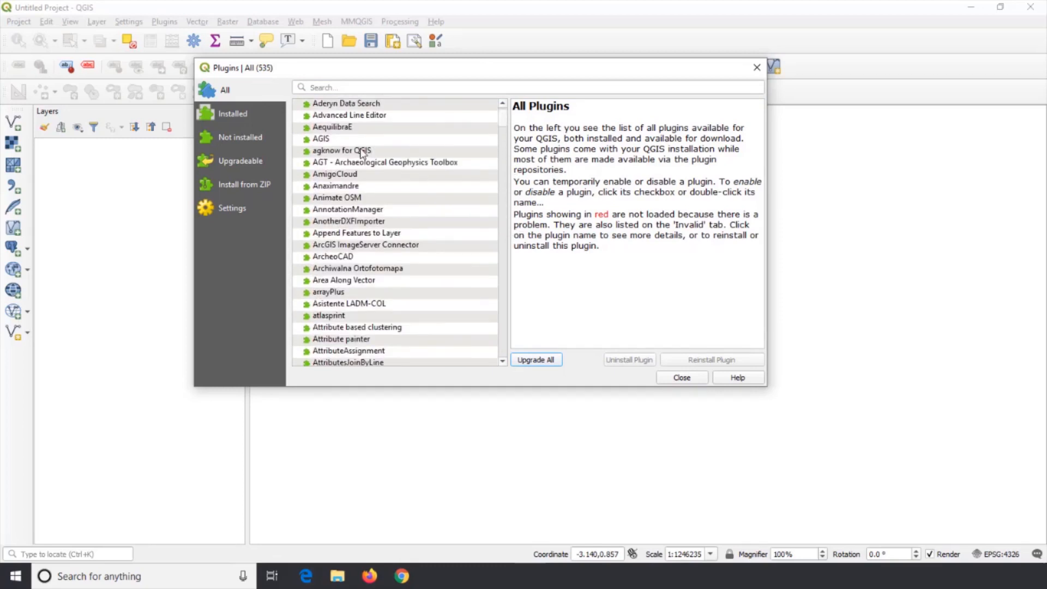
click(253, 118)
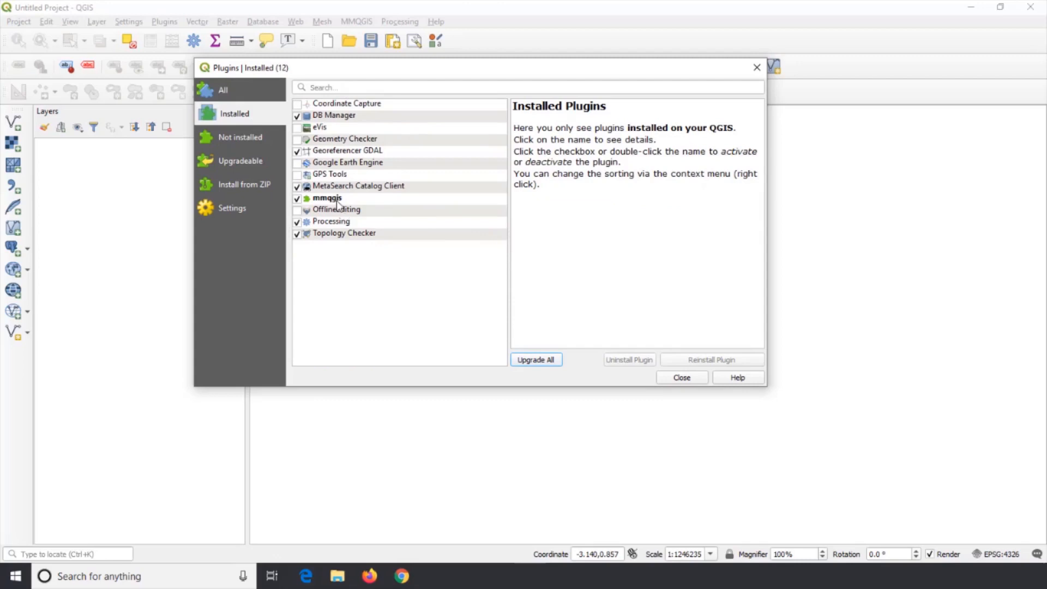
click(297, 152)
View the details of AcATaMa among the not installed plugins and of mmqgis among the upgradeable ones.
click(241, 139)
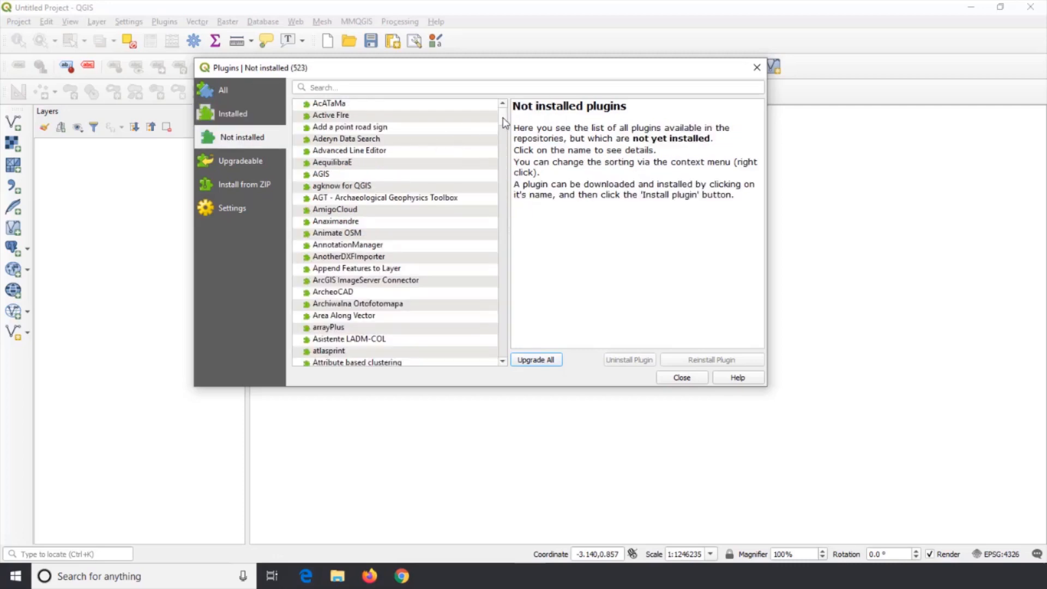
mouse_move(502, 114)
mouse_down()
mouse_move(502, 196)
mouse_move(501, 115)
mouse_up()
click(376, 103)
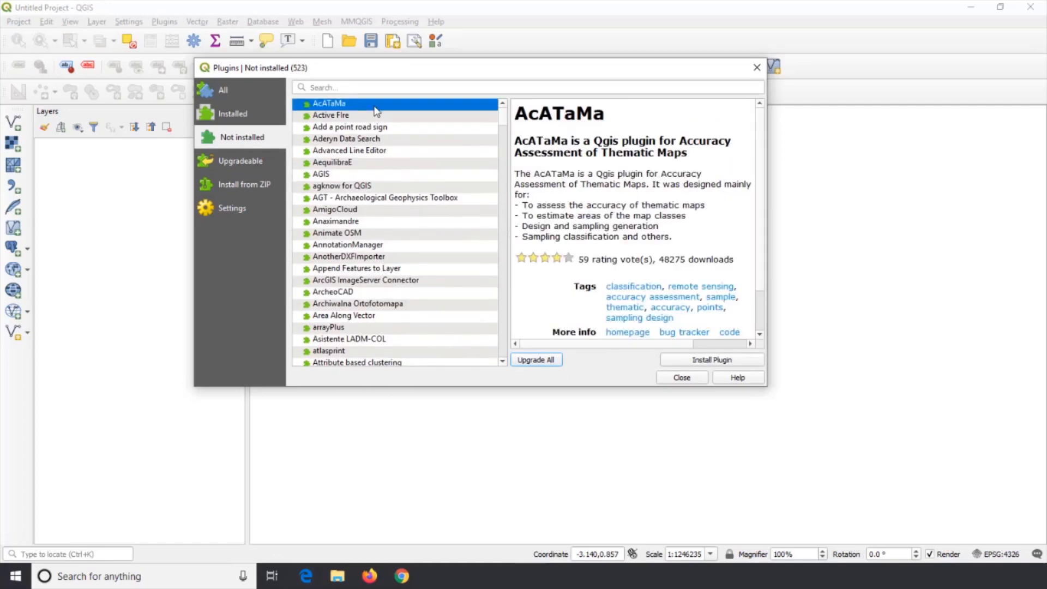
scroll(633, 174, down, 1)
scroll(622, 174, up, 1)
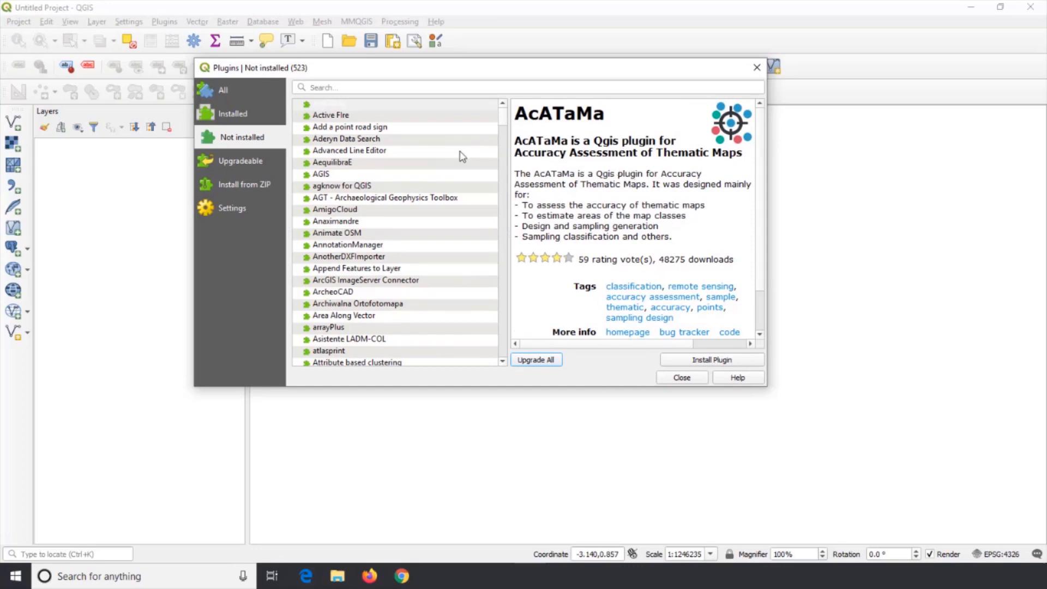
click(412, 108)
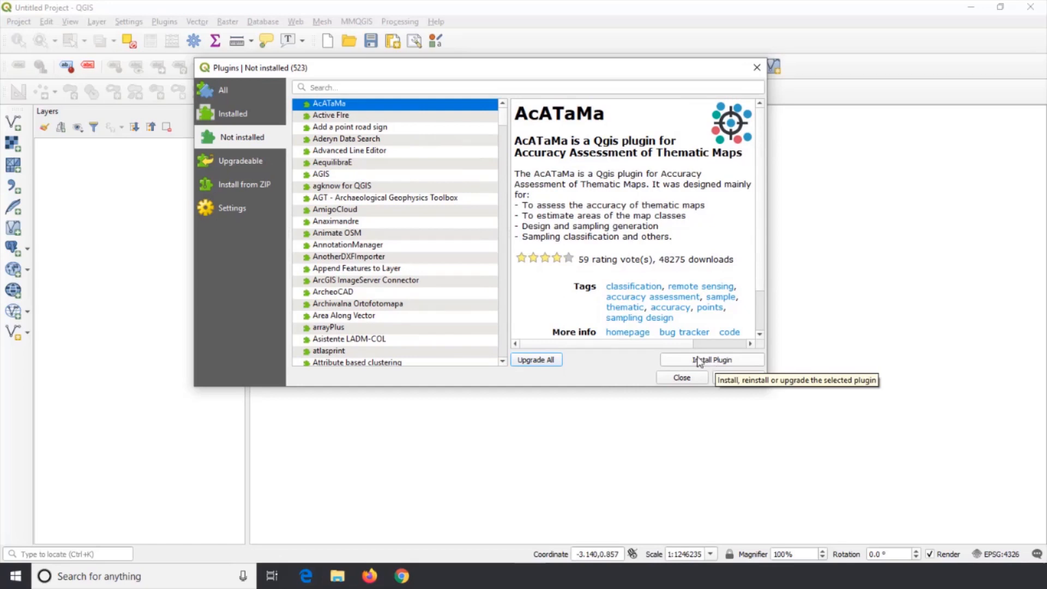
click(256, 170)
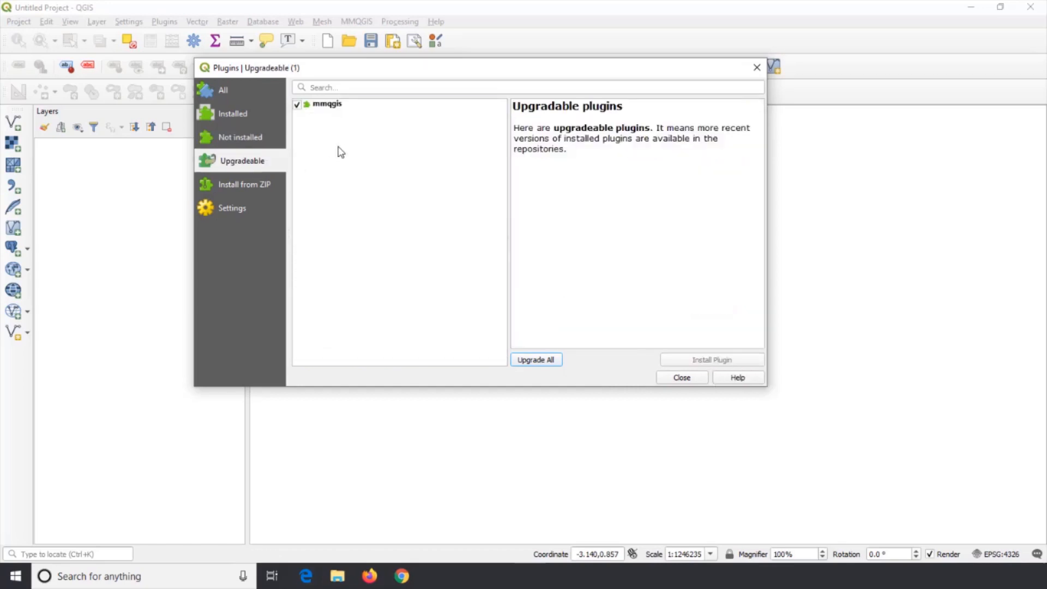
click(340, 112)
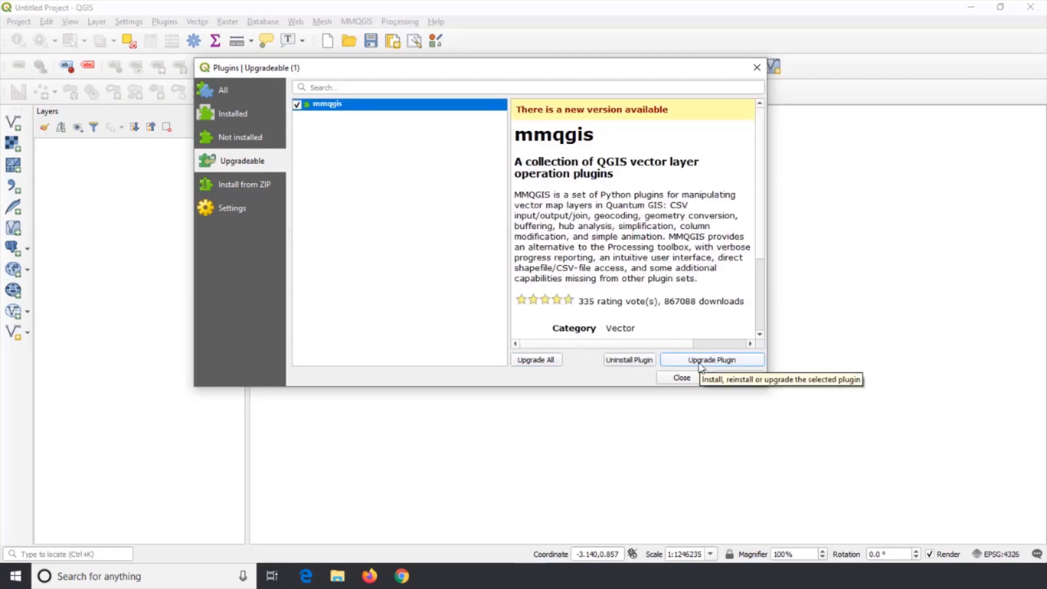
Examine the option to install a plugin from a ZIP file, opening its file chooser and closing it without selecting a package.
click(252, 191)
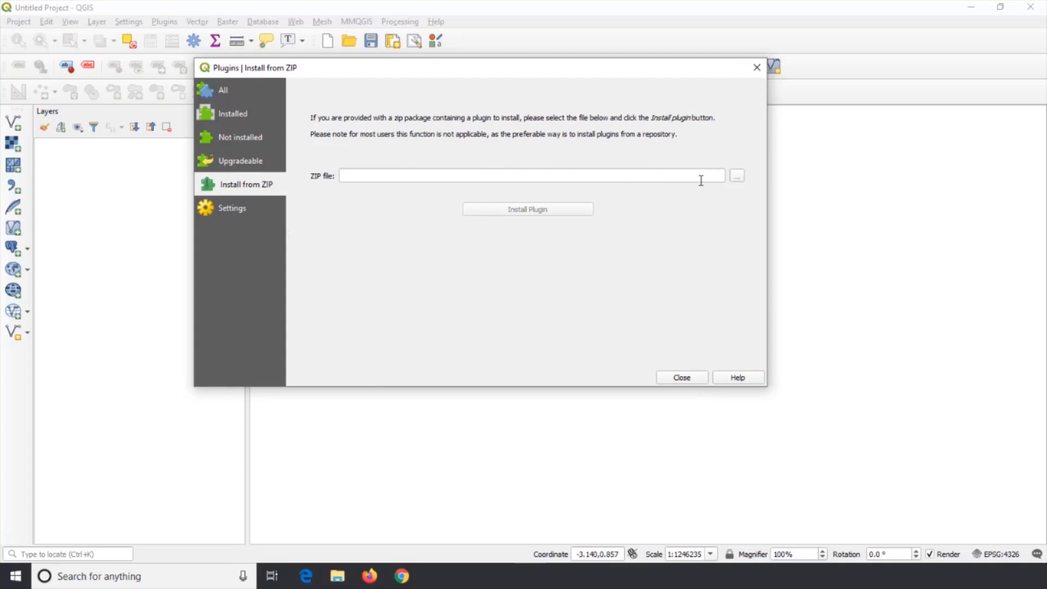
click(716, 177)
click(738, 181)
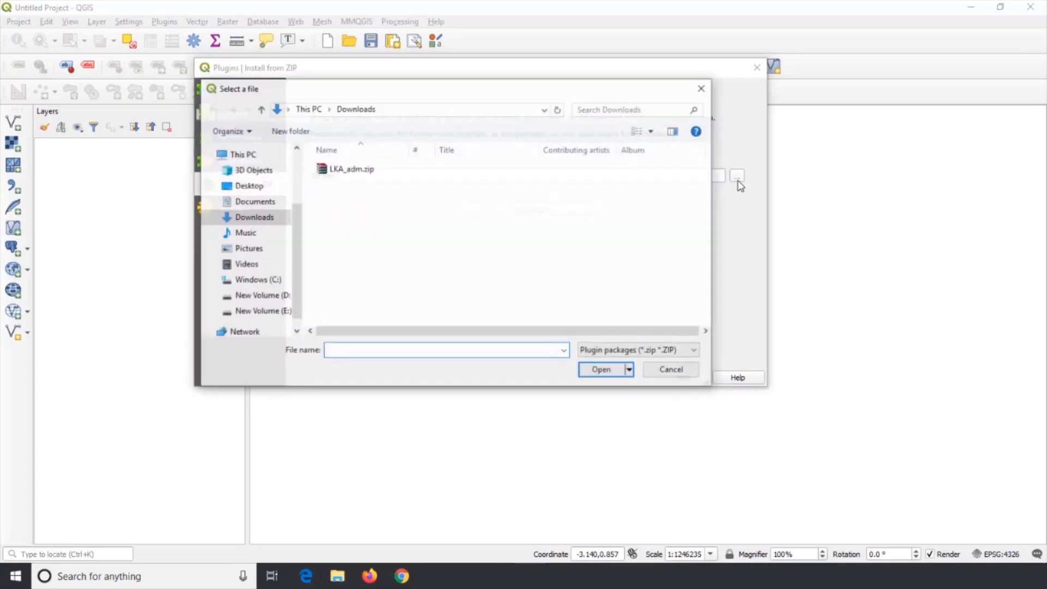
click(703, 91)
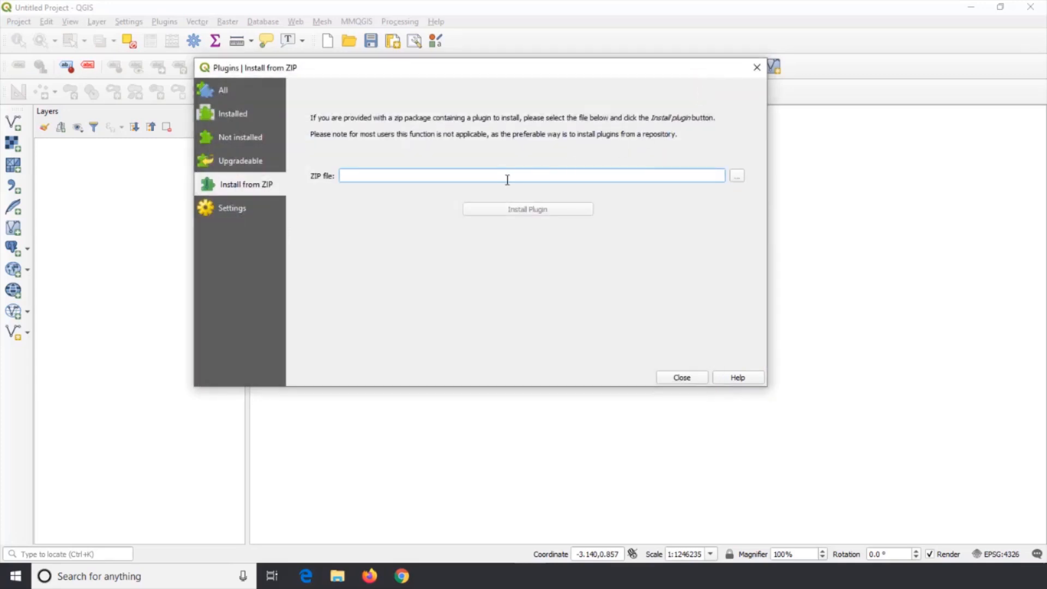
Inspect the QGIS Official Plugin Repository entry in the plugin settings, recheck the installed plugins, and close the plugin manager.
click(245, 214)
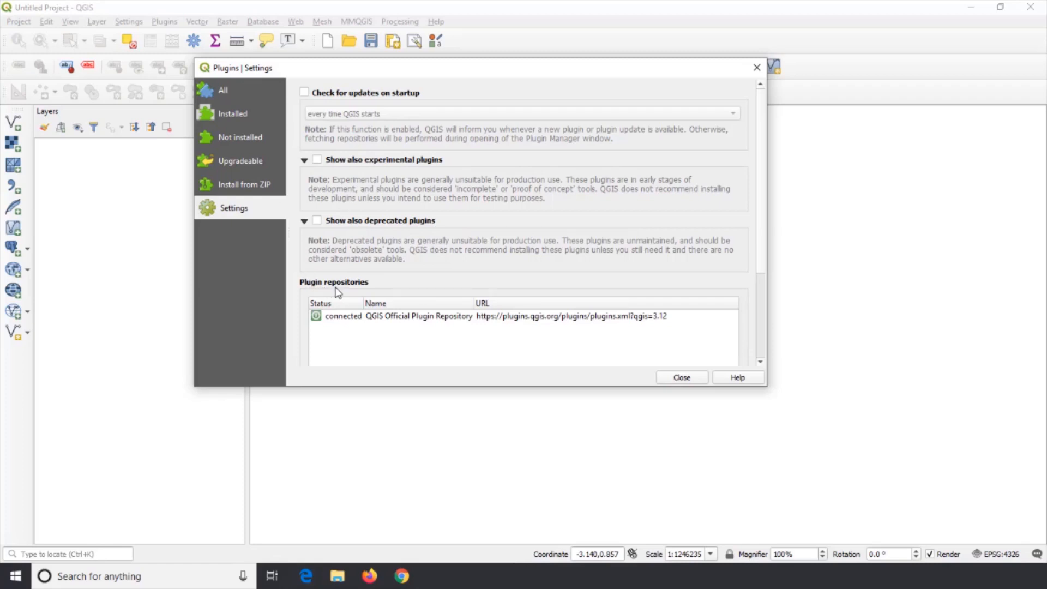
click(402, 318)
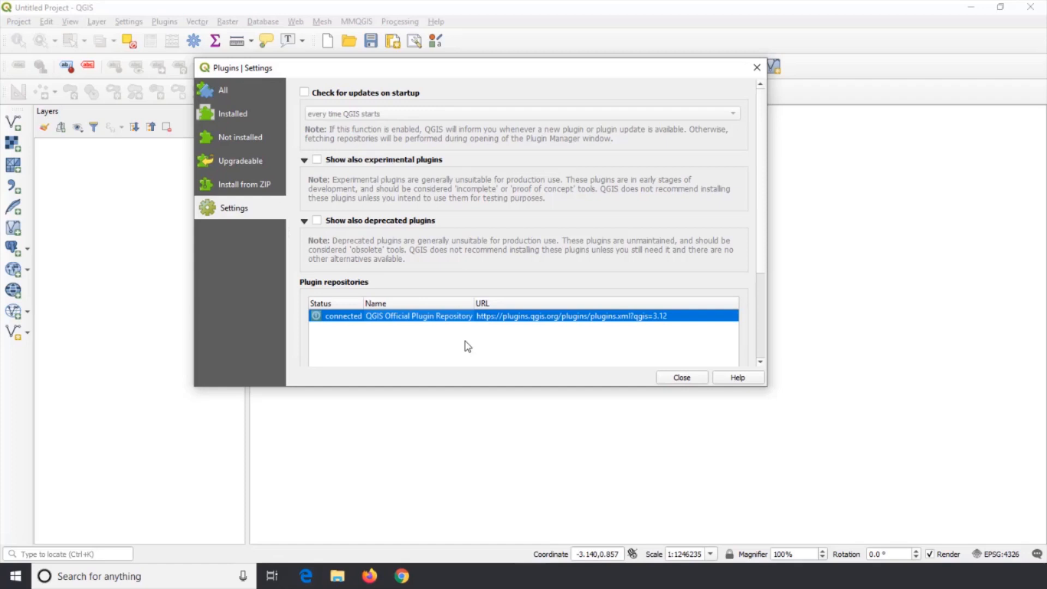
click(231, 115)
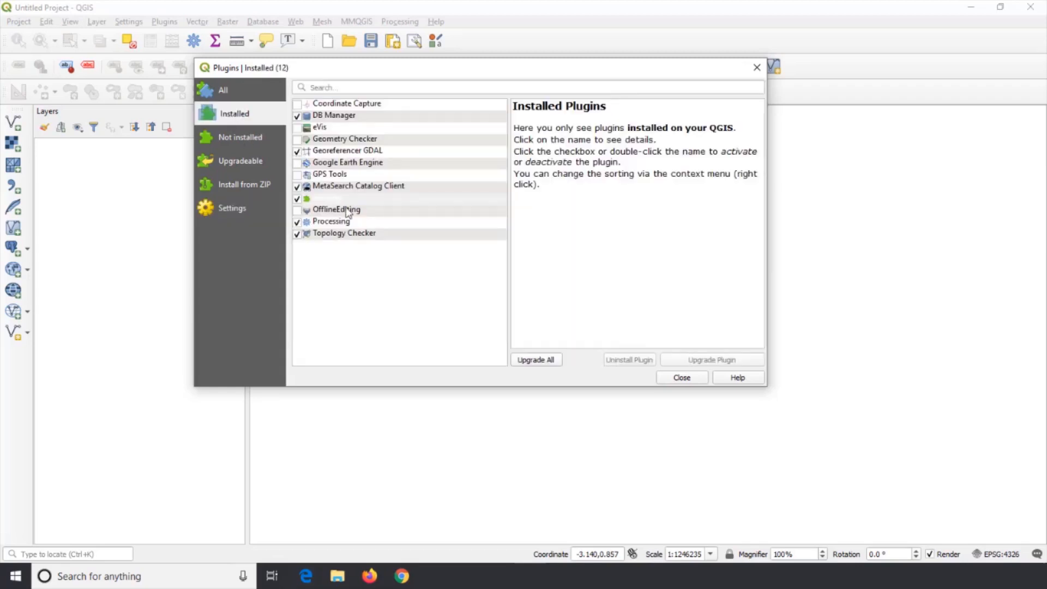
click(681, 378)
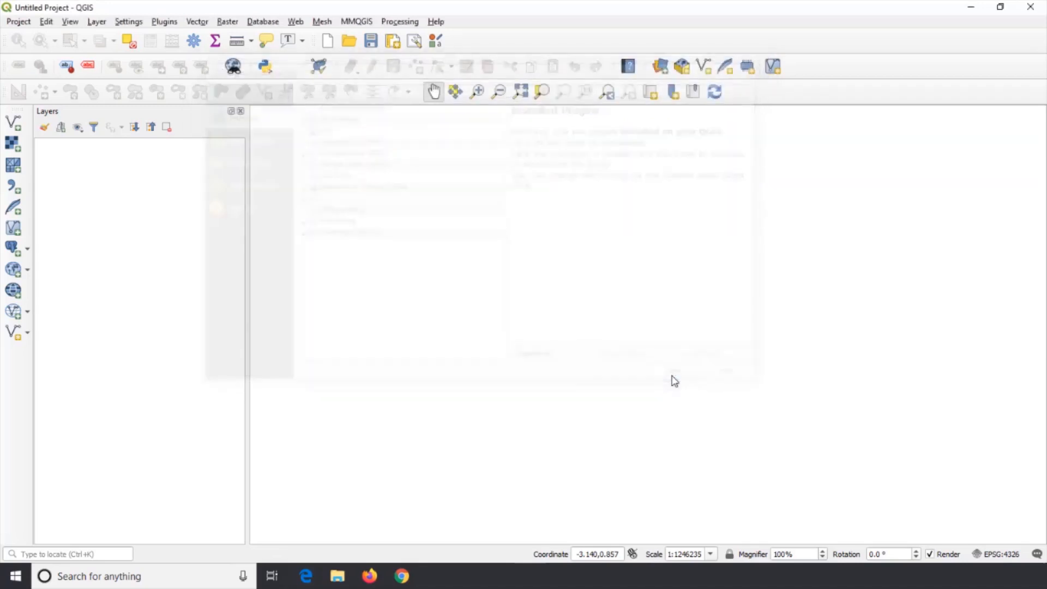